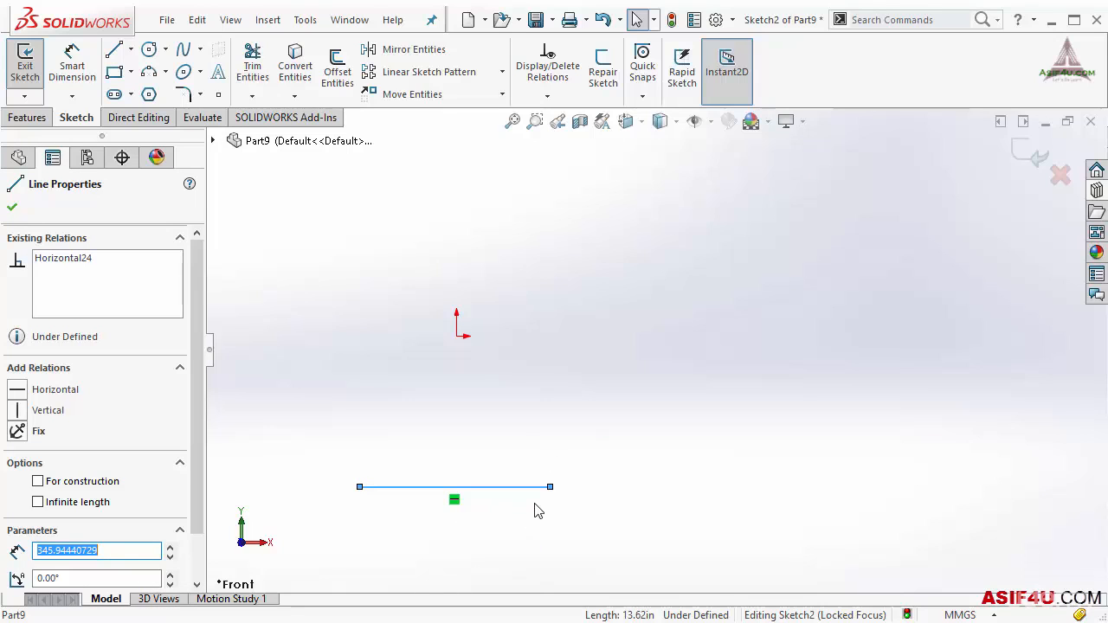
# Step: Attach the horizontal line's right endpoint to the origin
pyautogui.click(586, 429)
pyautogui.moveTo(550, 487); pyautogui.dragTo(457, 337)
pyautogui.click(496, 390)
pyautogui.scroll(-3, 417, 360)
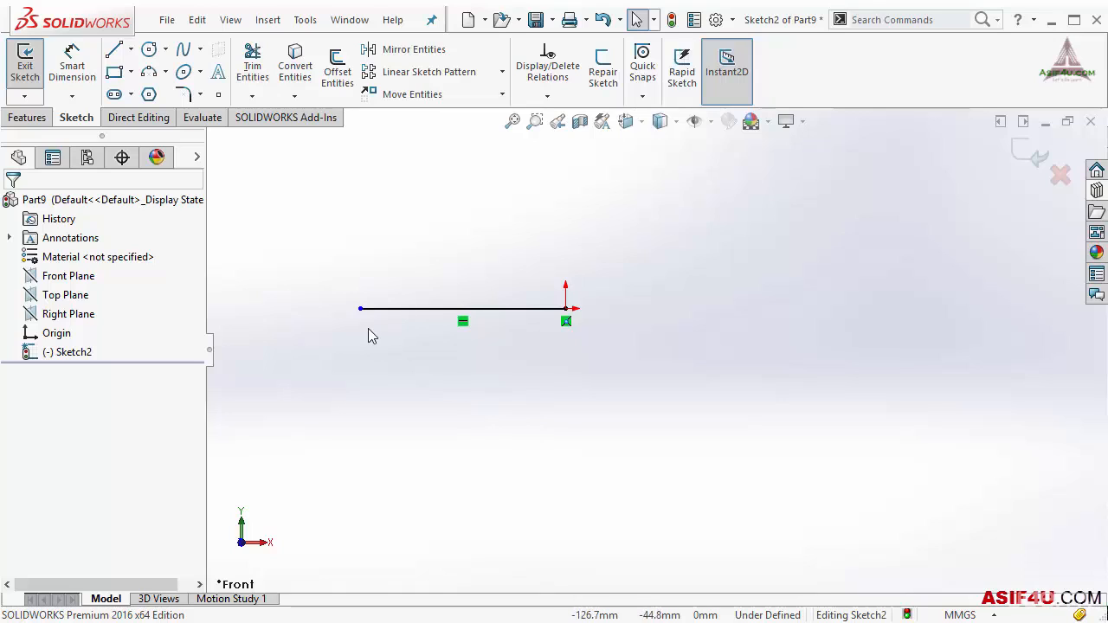
# Step: Vary the horizontal line's length by moving its free left endpoint, leaving the line about 174 mm long
pyautogui.moveTo(364, 313); pyautogui.dragTo(337, 321)
pyautogui.click(505, 411)
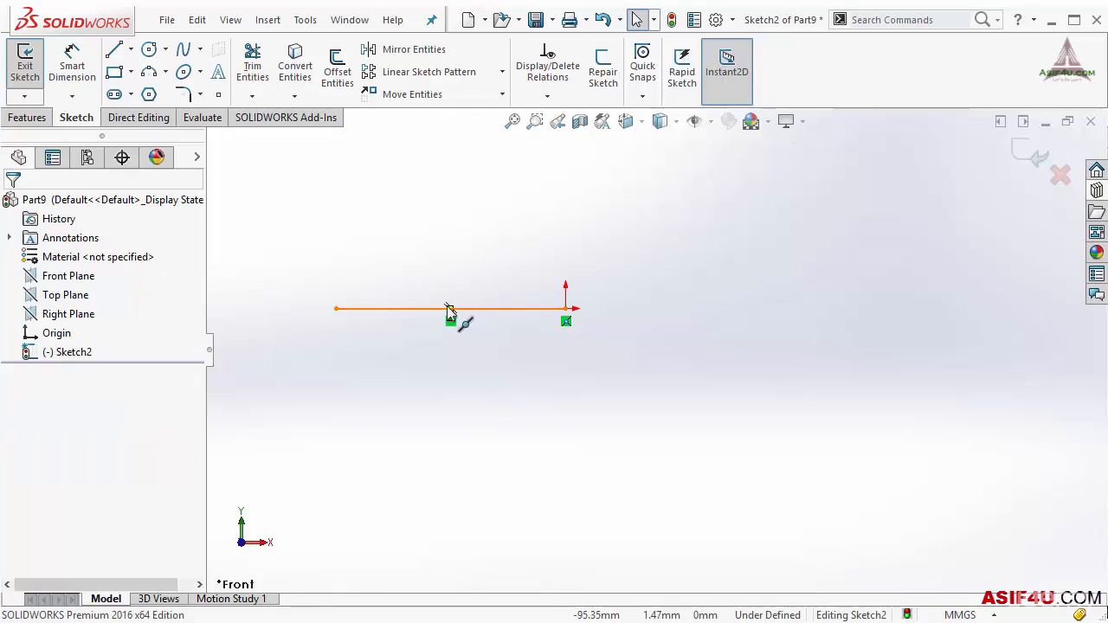
pyautogui.click(428, 308)
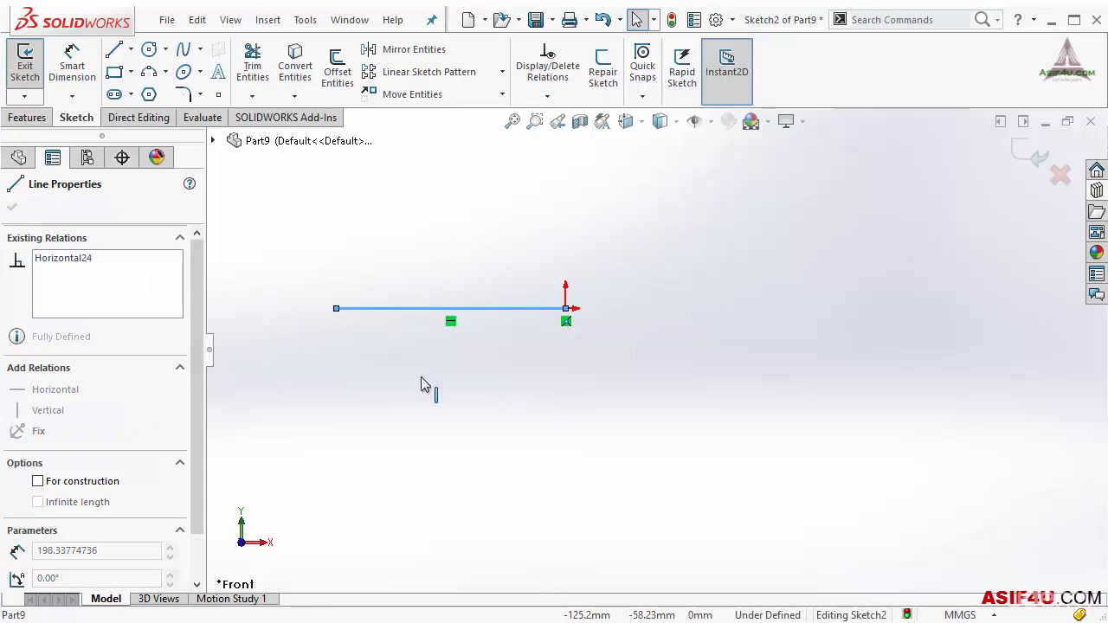
pyautogui.hotkey('ctrl', 'z')
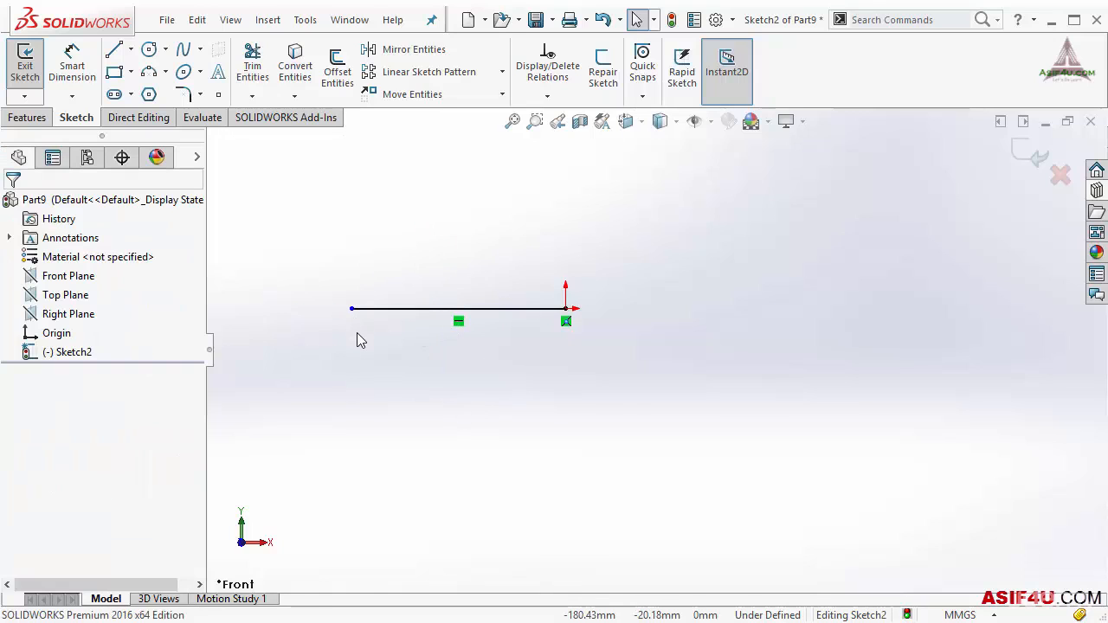
pyautogui.moveTo(418, 310); pyautogui.dragTo(365, 314)
pyautogui.click(386, 353)
# Step: Dimension the horizontal line's length and set it to 150 mm
pyautogui.click(72, 65)
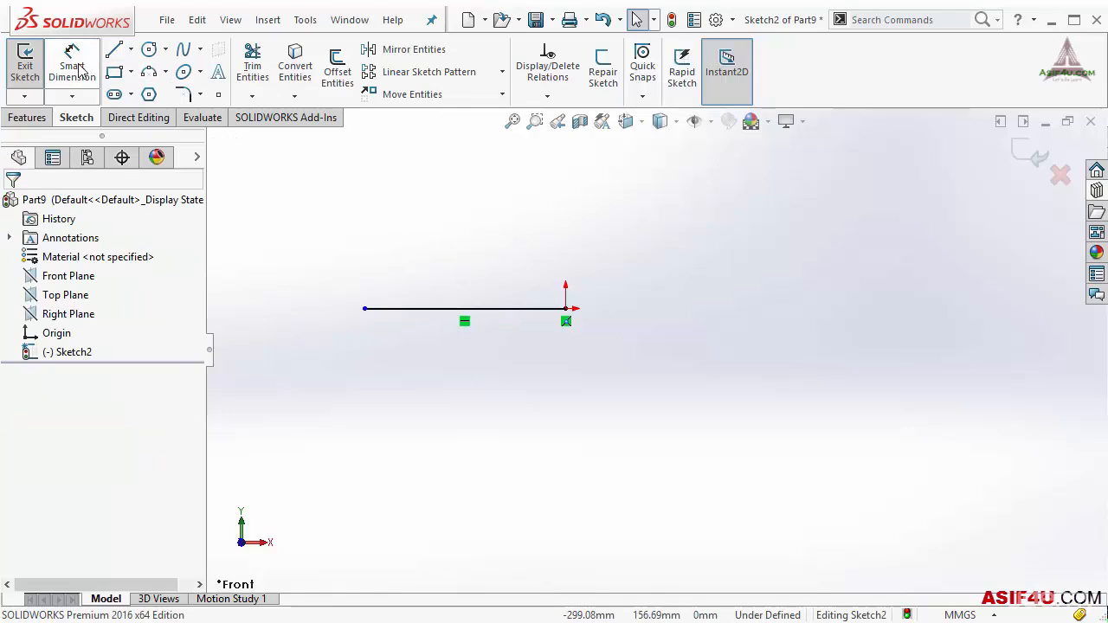
pyautogui.click(513, 309)
pyautogui.click(481, 413)
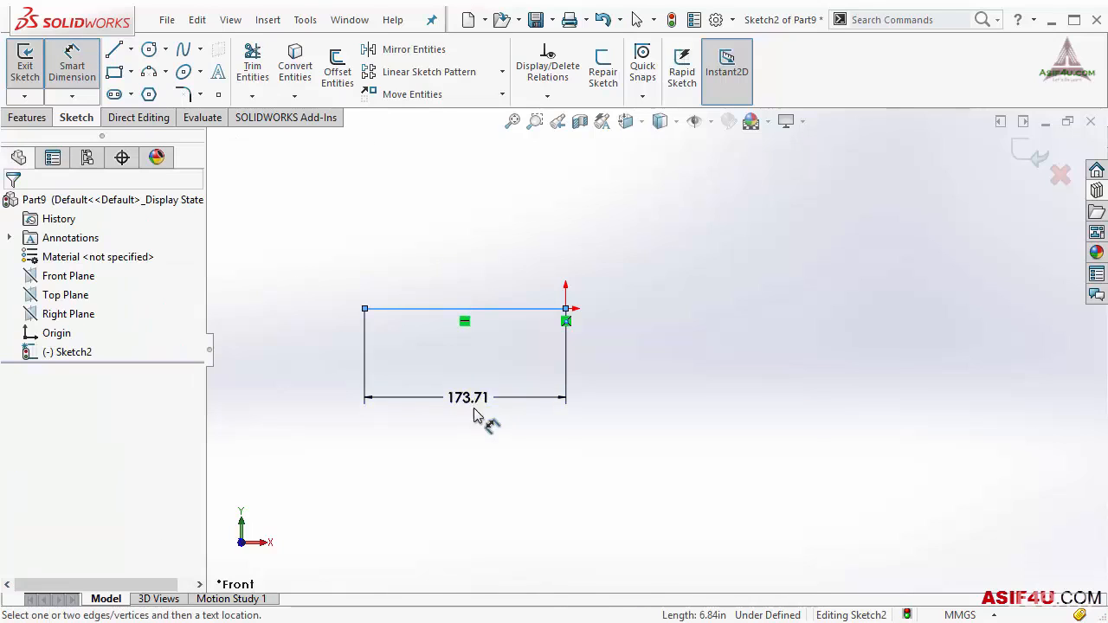
pyautogui.write('150')
pyautogui.press('Return')
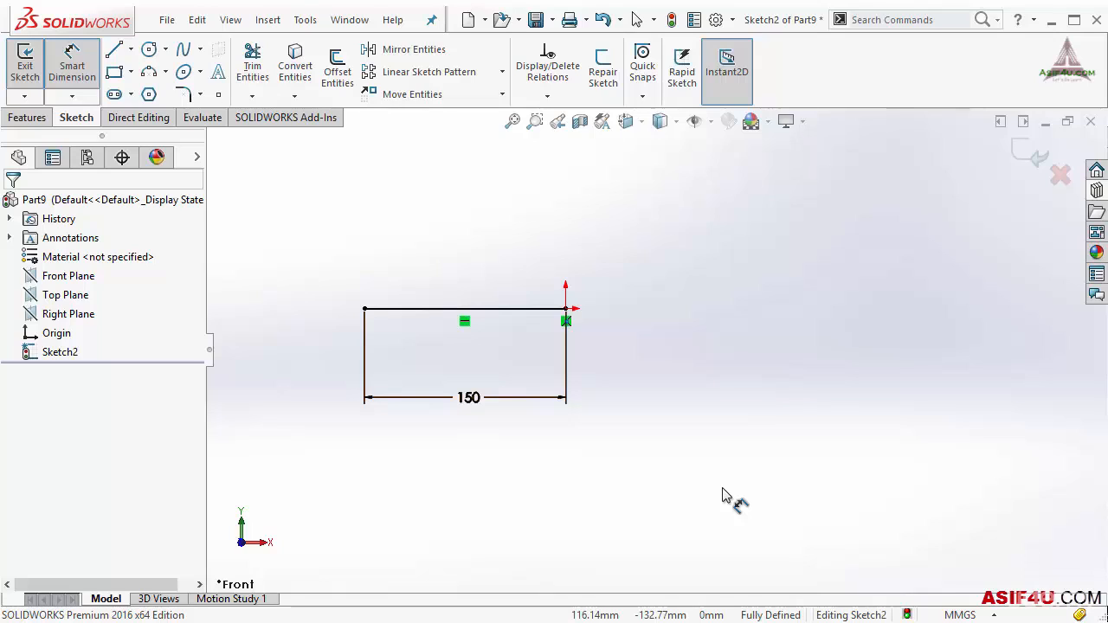
pyautogui.press('Escape')
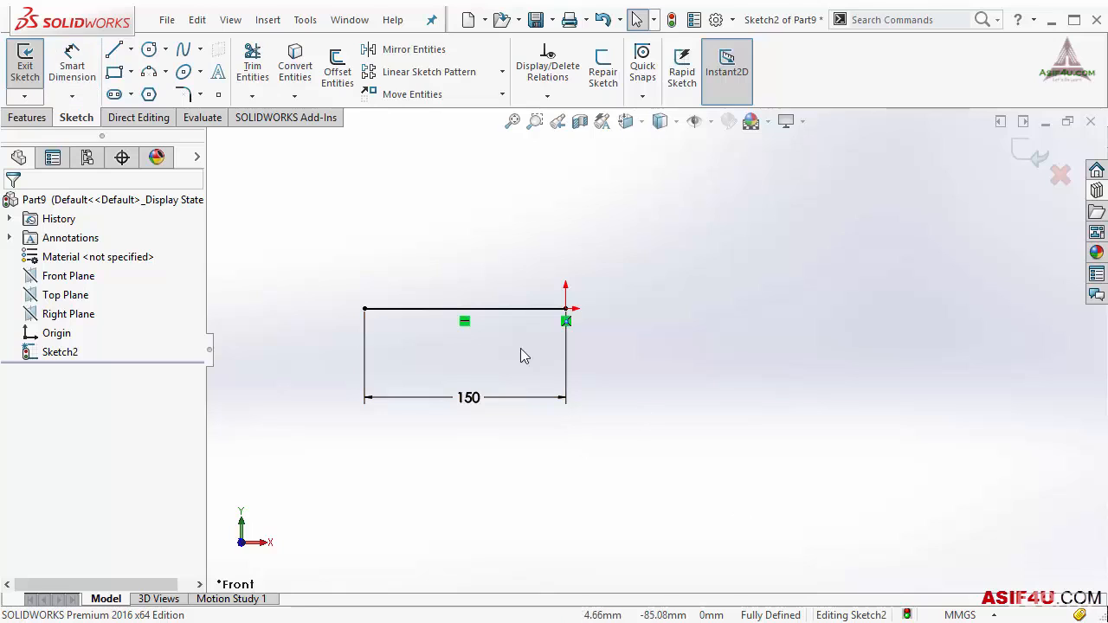
# Step: Delete the horizontal line together with its 150 mm dimension
pyautogui.click(491, 309)
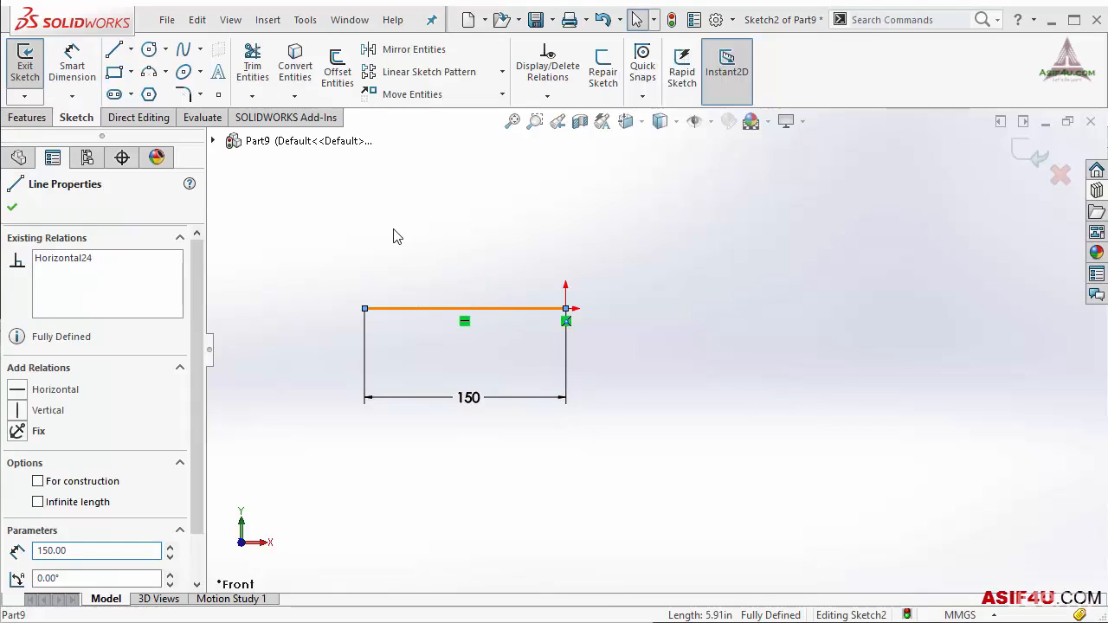
pyautogui.press('Delete')
pyautogui.click(425, 463)
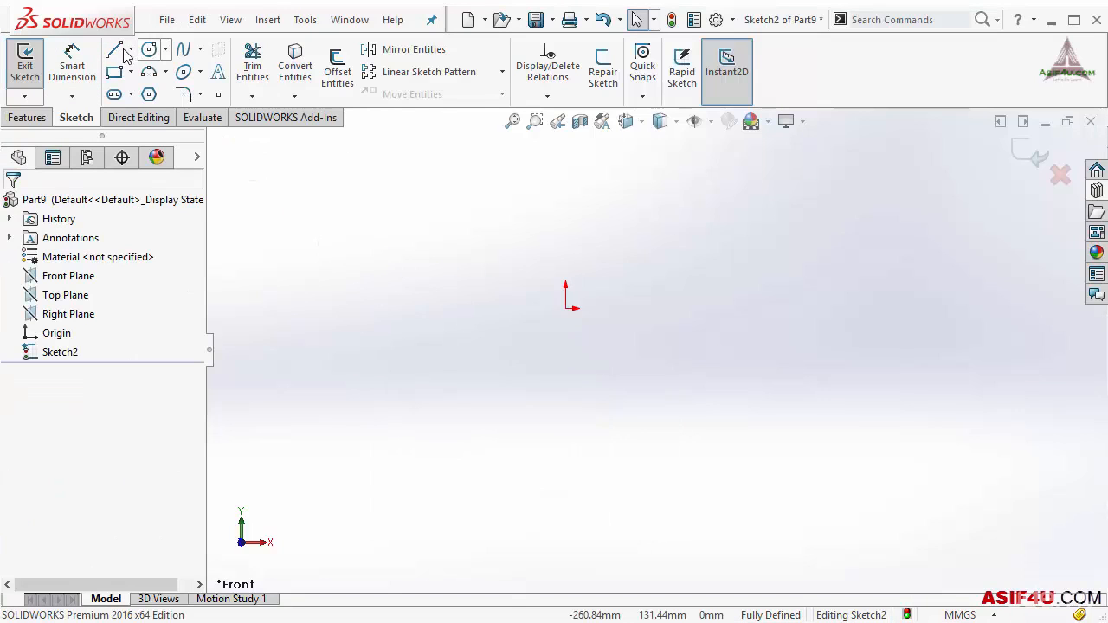
# Step: Sketch a center rectangle about 217 mm wide, centered on the origin
pyautogui.click(130, 72)
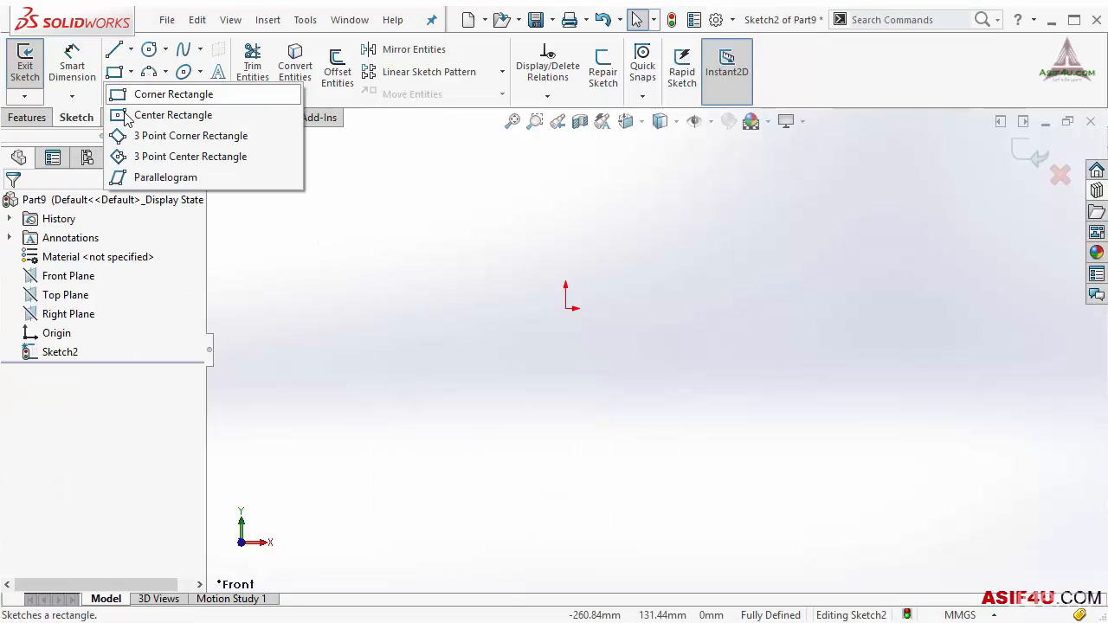
pyautogui.click(128, 117)
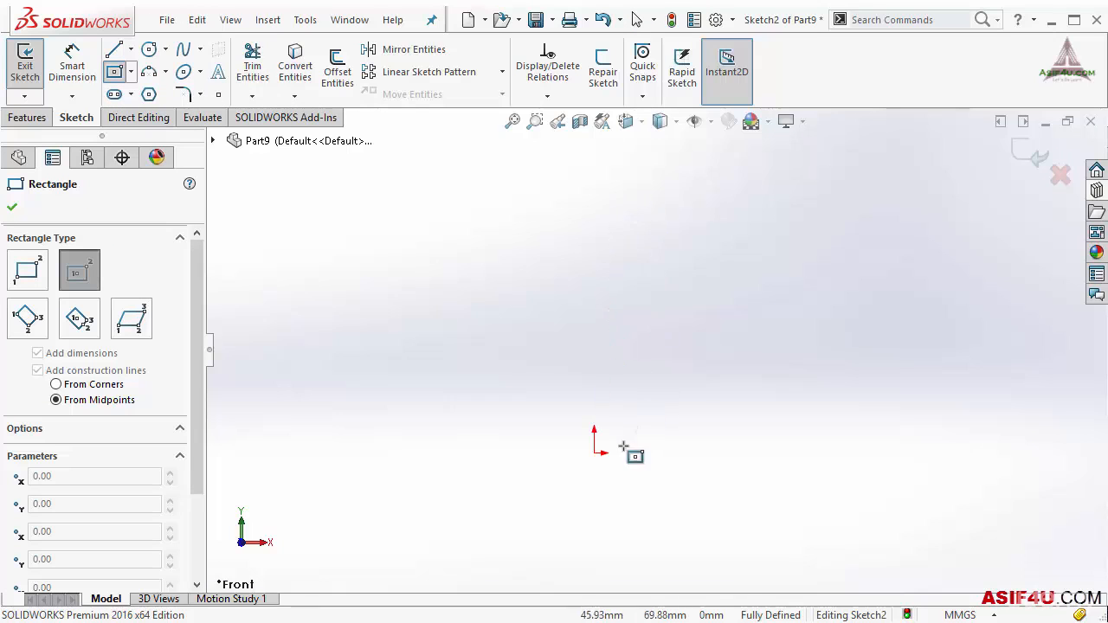
pyautogui.click(594, 453)
pyautogui.click(720, 341)
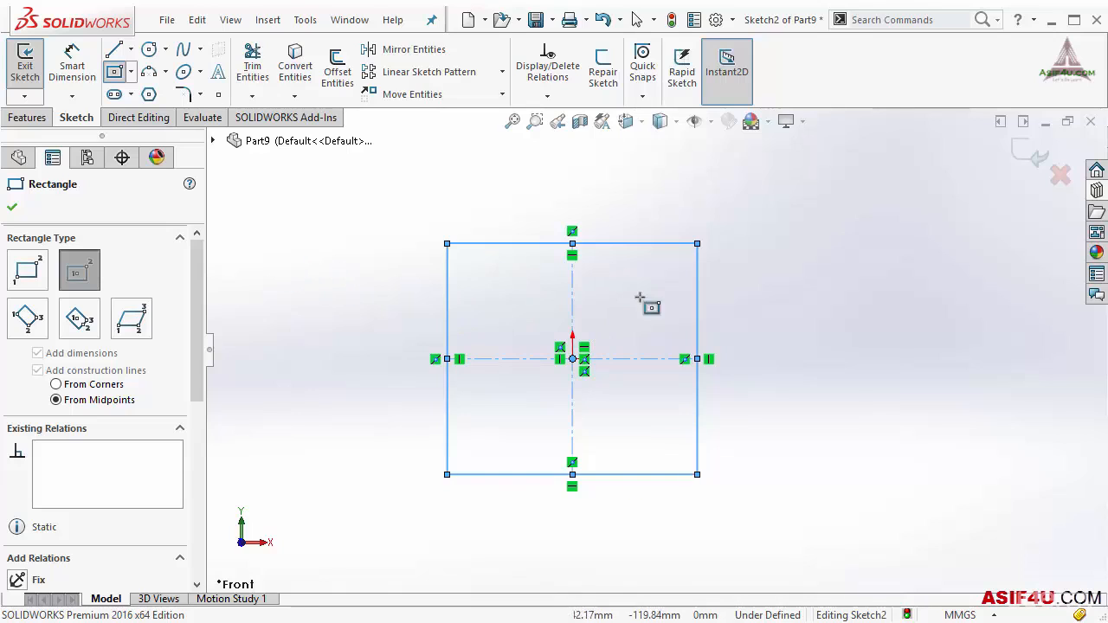
pyautogui.press('Escape')
# Step: Dimension the rectangle's width along its bottom edge and set it to 200 mm
pyautogui.click(86, 81)
pyautogui.click(599, 481)
pyautogui.click(596, 559)
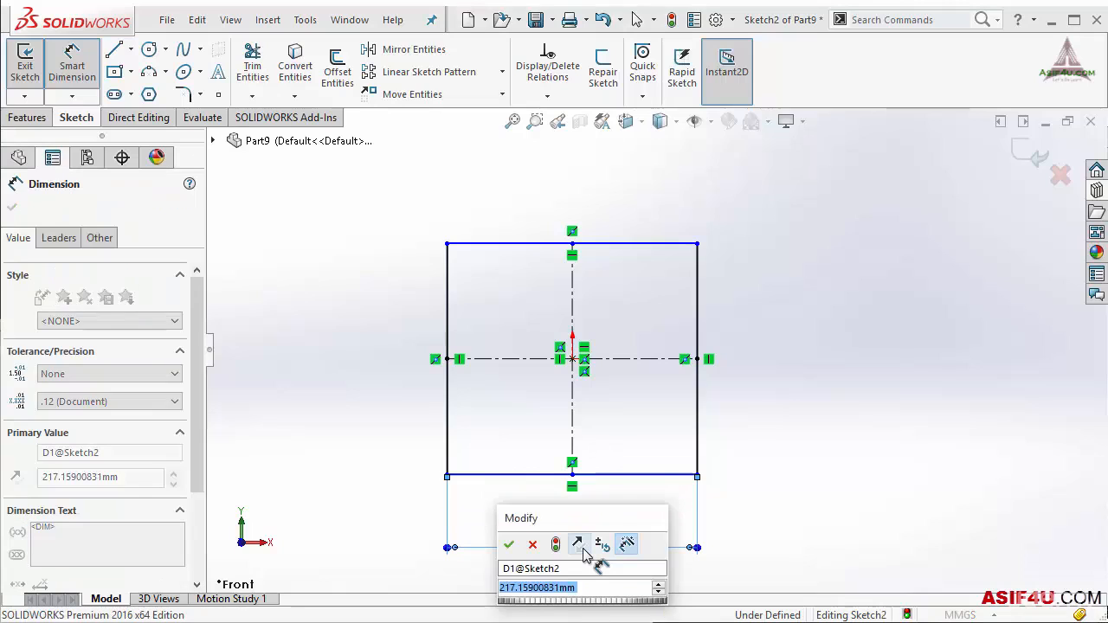
pyautogui.write('200')
pyautogui.press('Return')
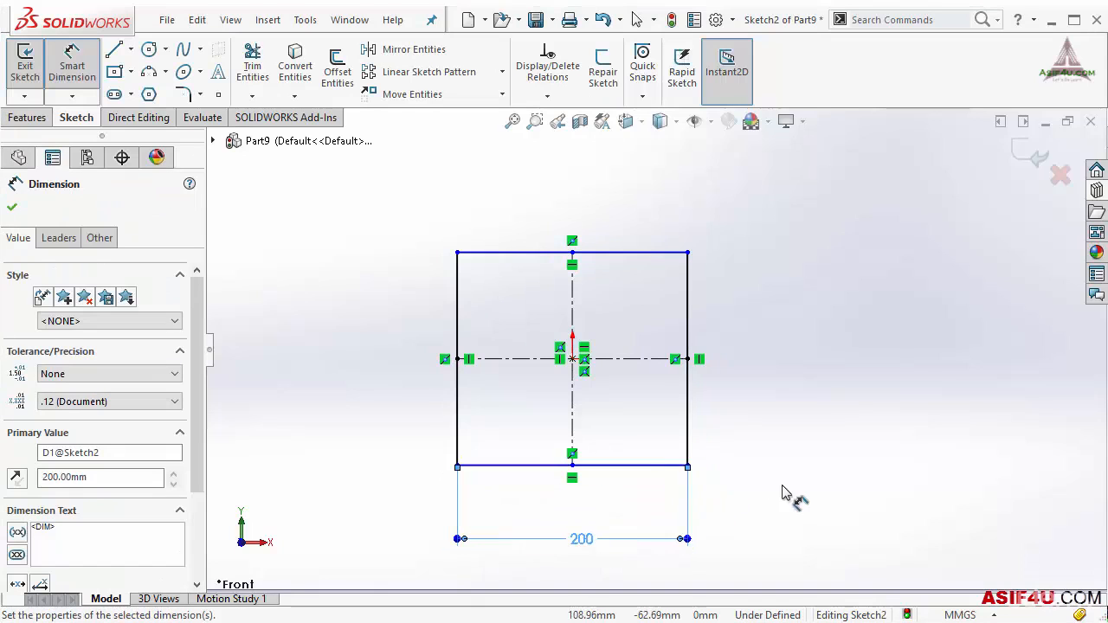
pyautogui.press('Escape')
pyautogui.press('Escape')
# Step: Move the rectangle's top right corner upward so the rectangle is about 211 mm high
pyautogui.moveTo(690, 254)
pyautogui.mouseDown()
pyautogui.moveTo(698, 213)
pyautogui.moveTo(708, 271)
pyautogui.moveTo(691, 236)
pyautogui.mouseUp()
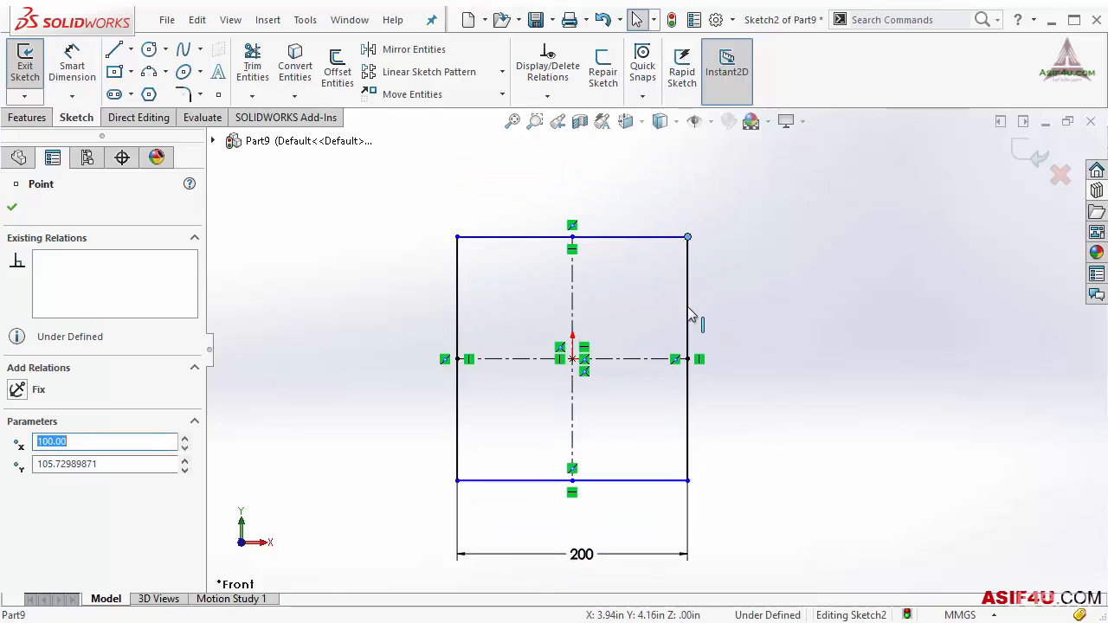
pyautogui.click(688, 333)
pyautogui.click(589, 329)
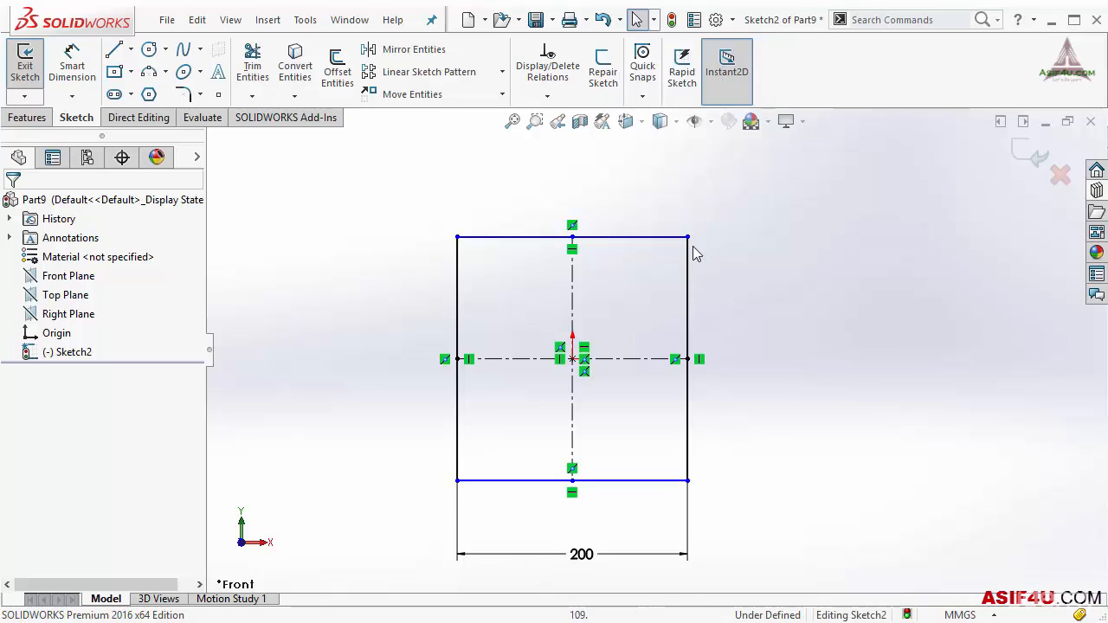
# Step: Dimension the distance between the rectangle's top and bottom edges and set it to 200 mm
pyautogui.moveTo(696, 239); pyautogui.dragTo(718, 230, button='right')
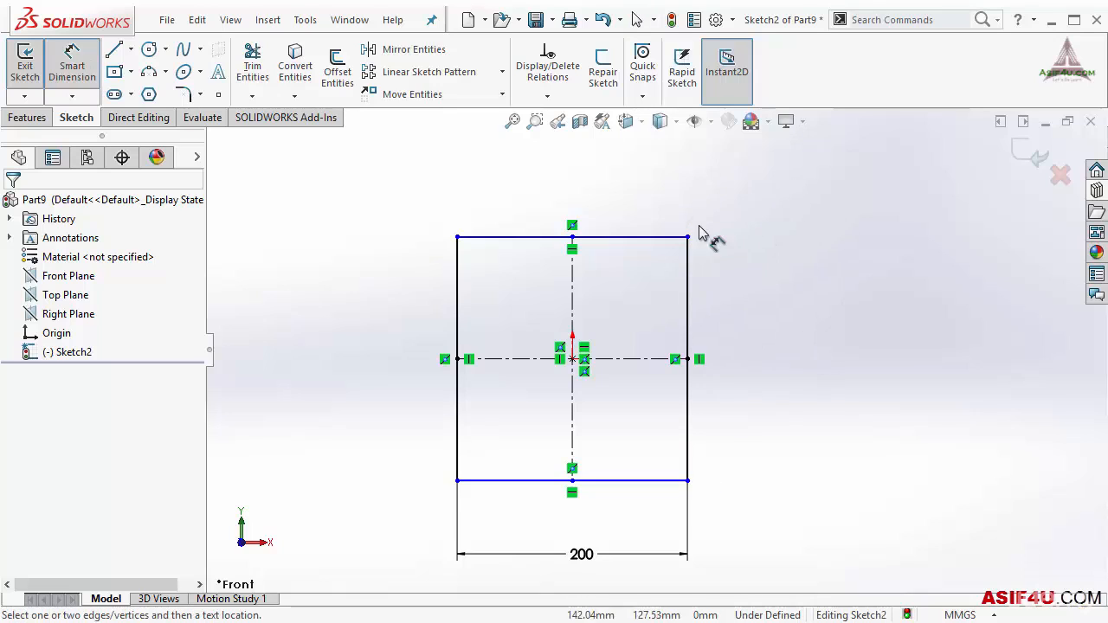
pyautogui.click(674, 242)
pyautogui.click(651, 479)
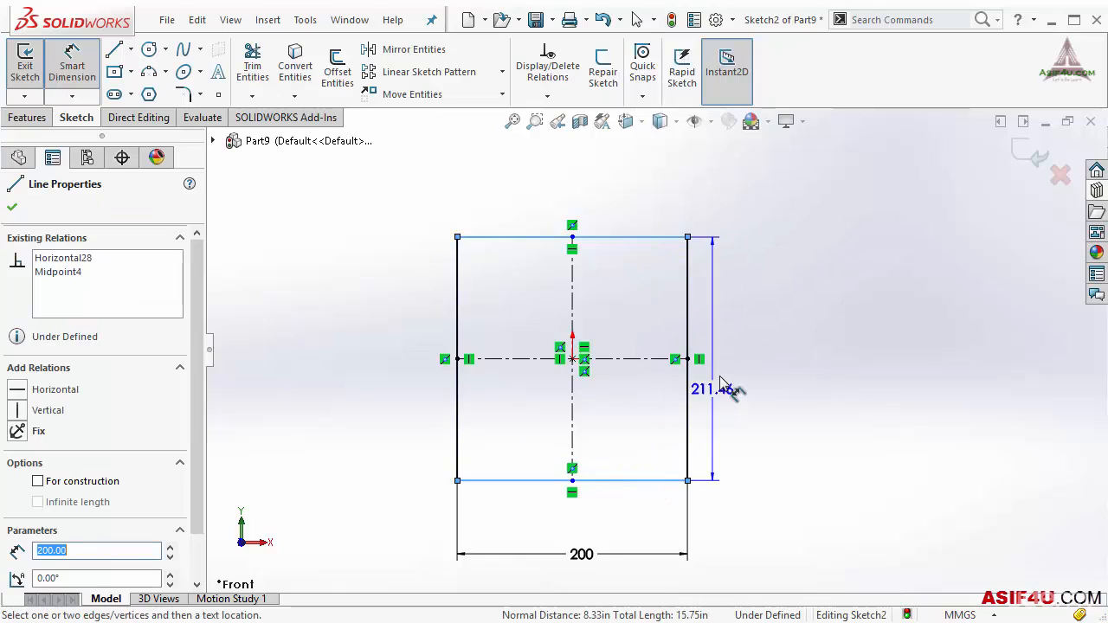
pyautogui.click(753, 362)
pyautogui.write('200')
pyautogui.press('Return')
pyautogui.click(889, 348)
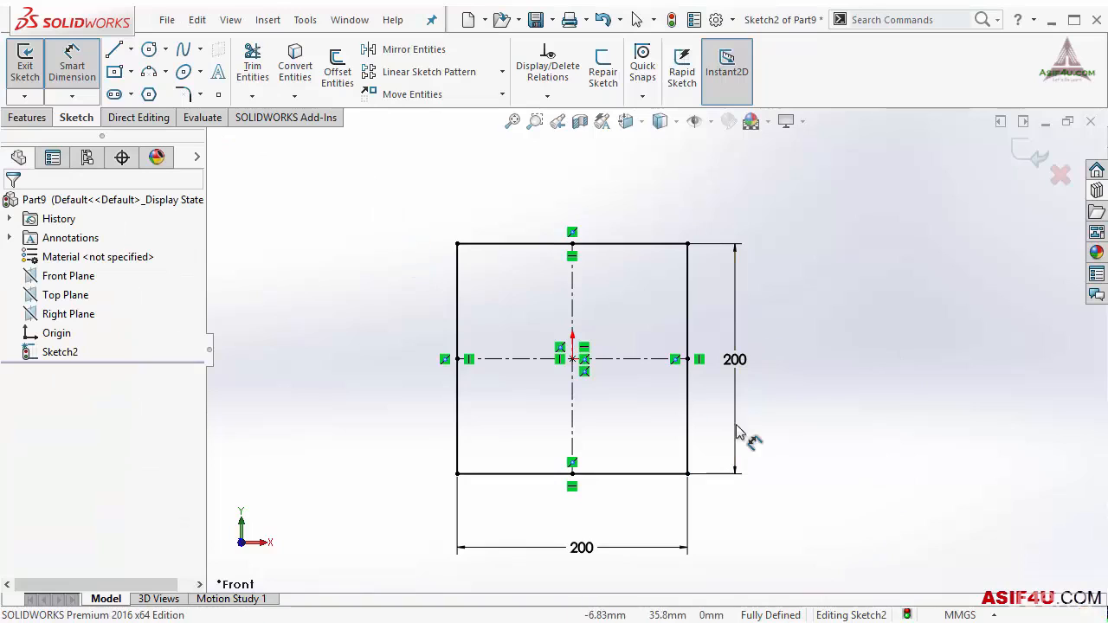
pyautogui.press('Escape')
# Step: Delete the entire rectangle with its centerlines and dimensions
pyautogui.moveTo(388, 213)
pyautogui.mouseDown()
pyautogui.moveTo(741, 514)
pyautogui.moveTo(856, 582)
pyautogui.mouseUp()
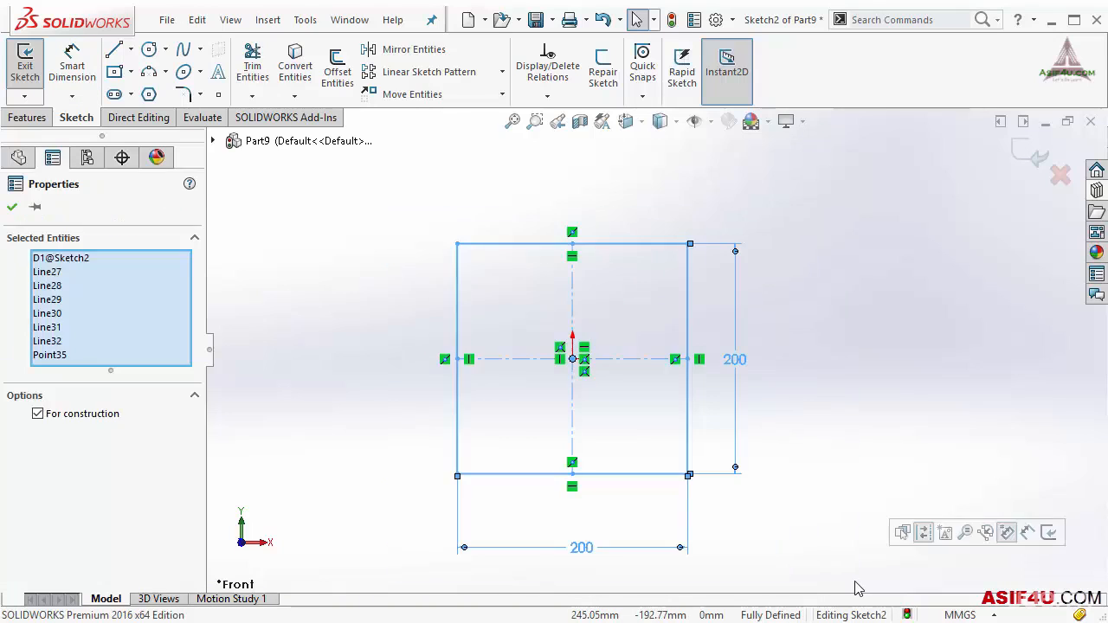
pyautogui.press('Delete')
# Step: Sketch a closed five-line profile from the origin with a vertical right side, beveled upper left corner and slightly slanted bottom line about 114 mm long
pyautogui.click(114, 49)
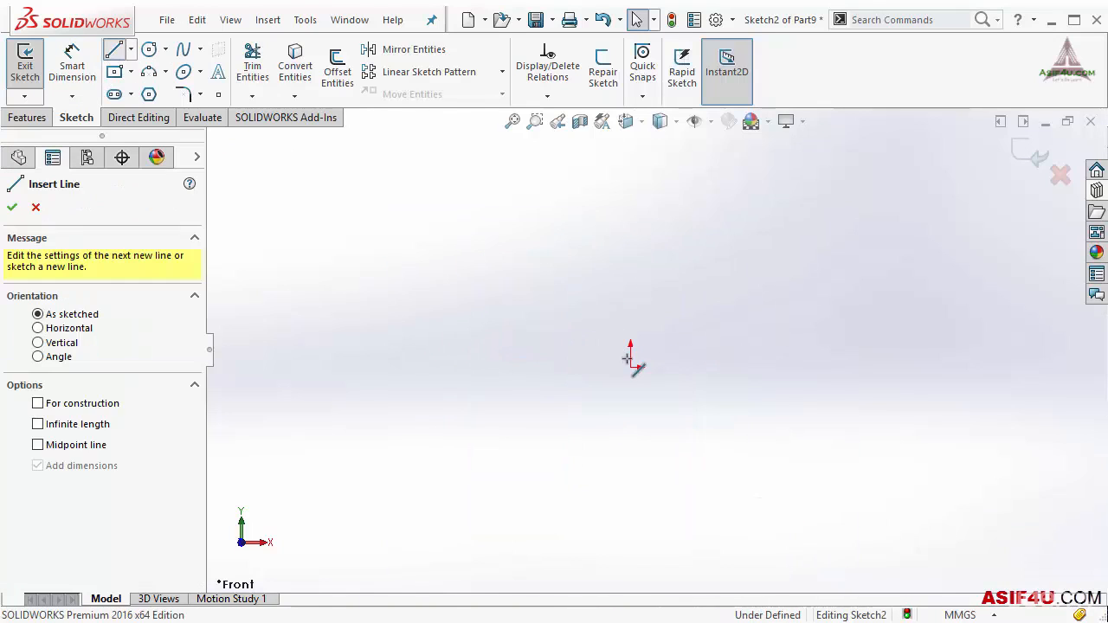
pyautogui.click(630, 367)
pyautogui.click(631, 166)
pyautogui.click(559, 166)
pyautogui.click(500, 267)
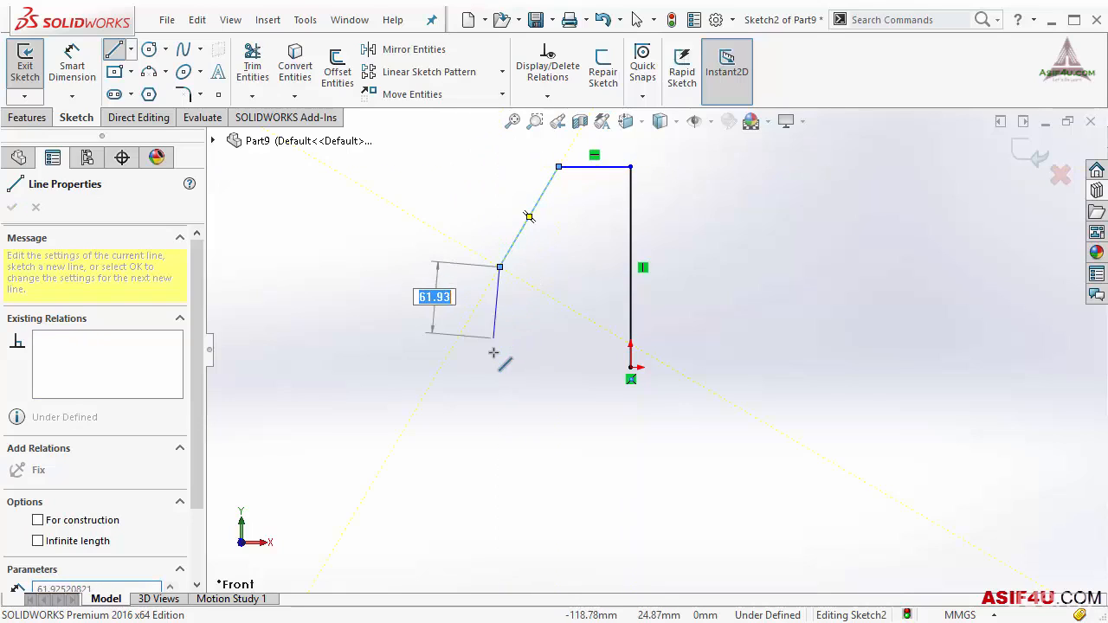
pyautogui.click(500, 374)
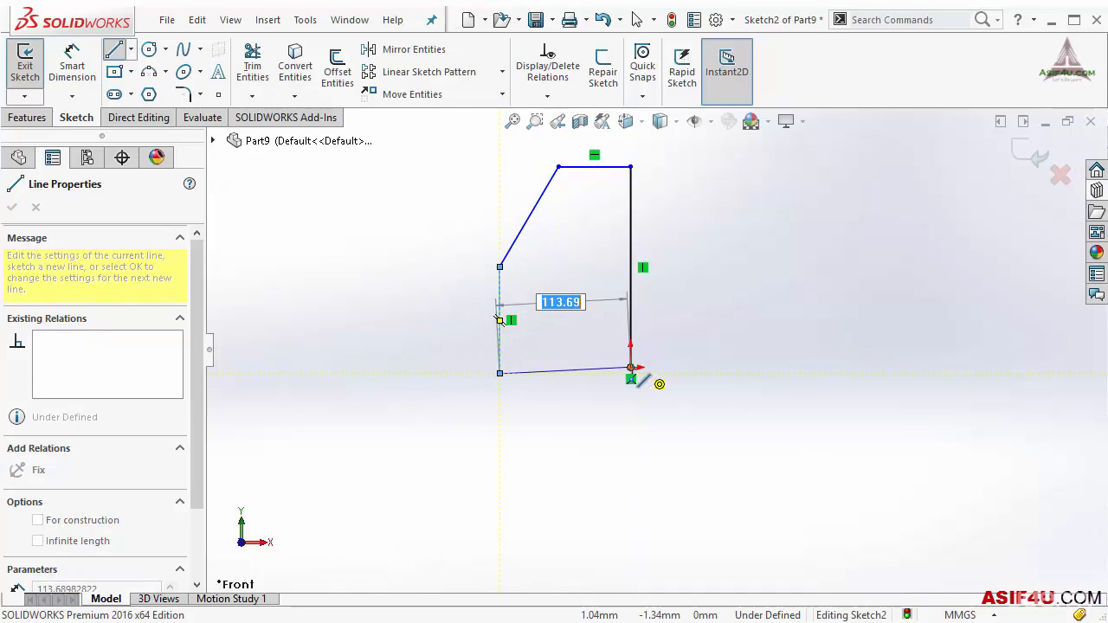
pyautogui.click(631, 368)
pyautogui.click(704, 370)
pyautogui.press('Escape')
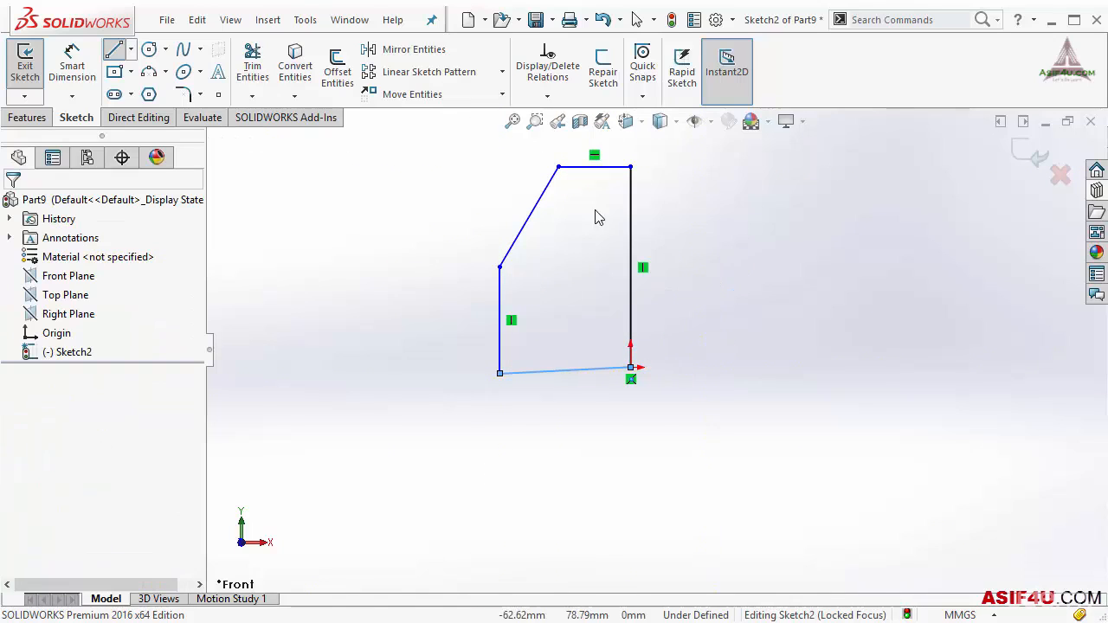
# Step: Move the profile's top right corner upward to about 175 mm above the origin
pyautogui.scroll(1, 584, 260)
pyautogui.scroll(-2, 584, 267)
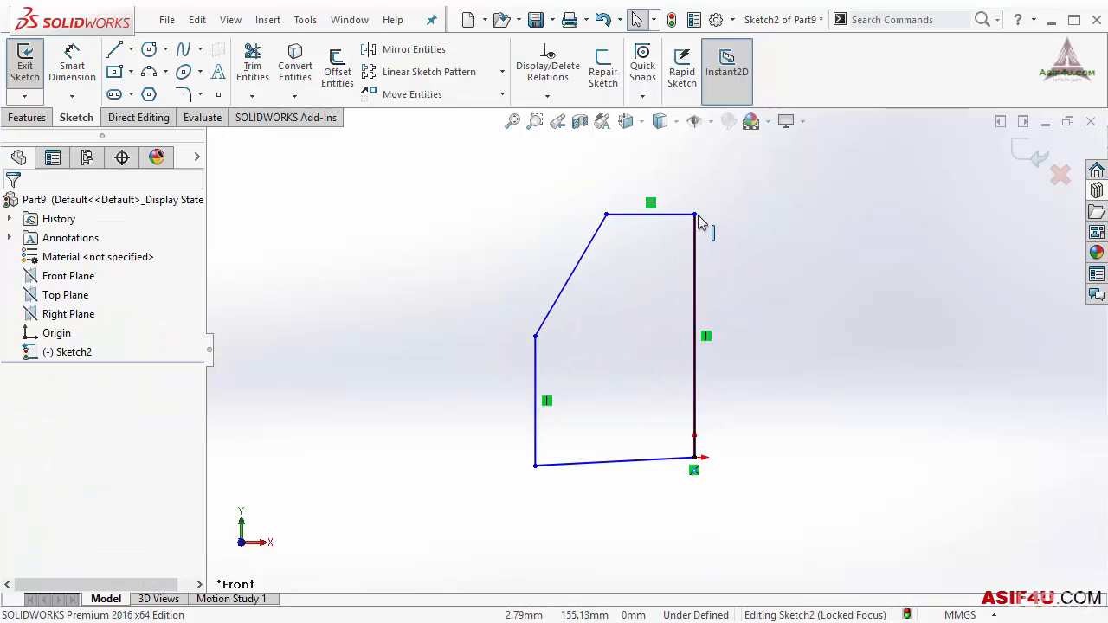
pyautogui.moveTo(706, 223)
pyautogui.mouseDown()
pyautogui.moveTo(715, 292)
pyautogui.moveTo(708, 213)
pyautogui.mouseUp()
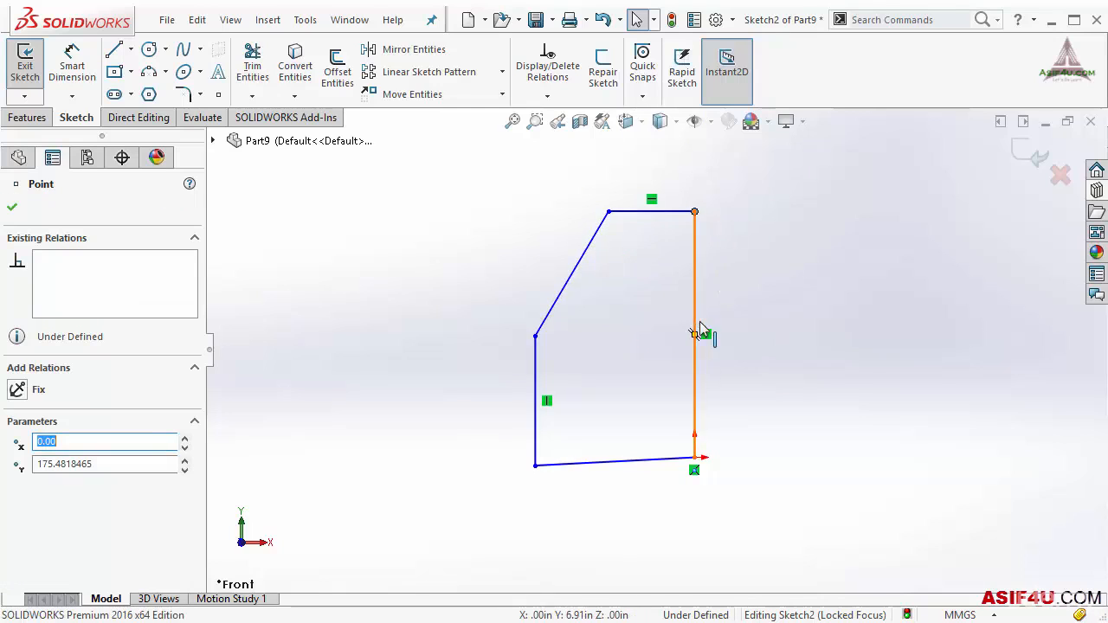
pyautogui.click(778, 321)
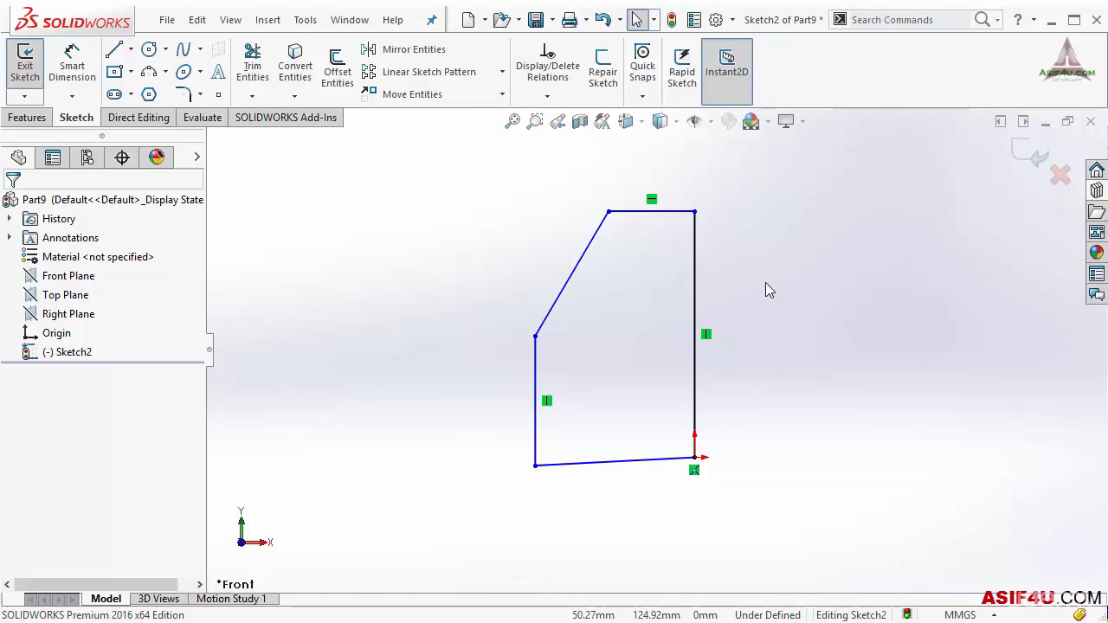
pyautogui.moveTo(768, 260); pyautogui.dragTo(769, 212, button='right')
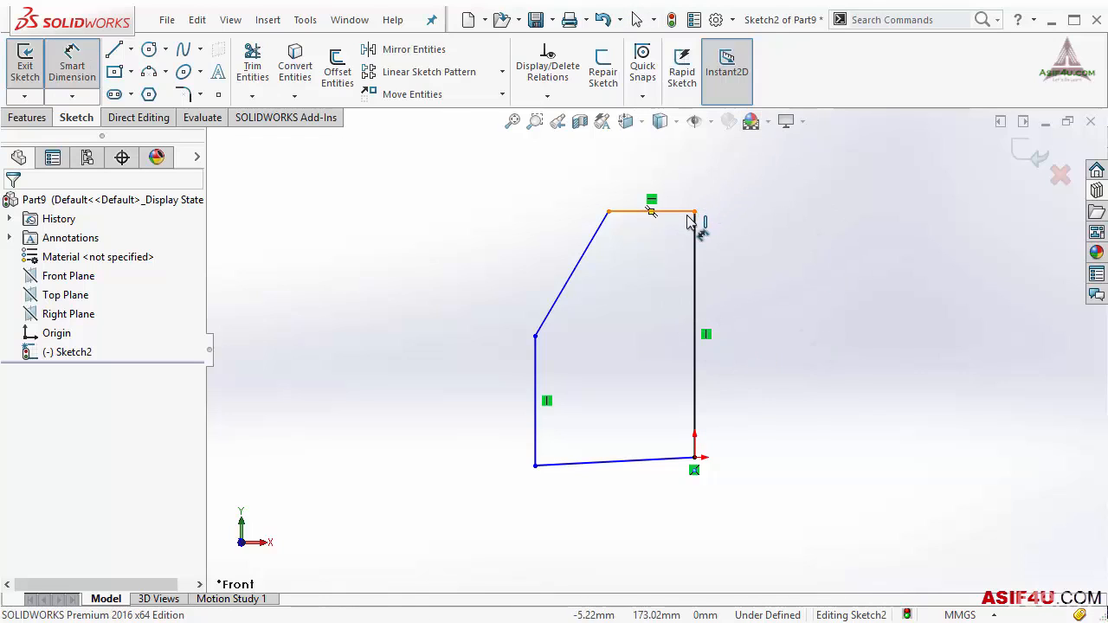
pyautogui.click(694, 320)
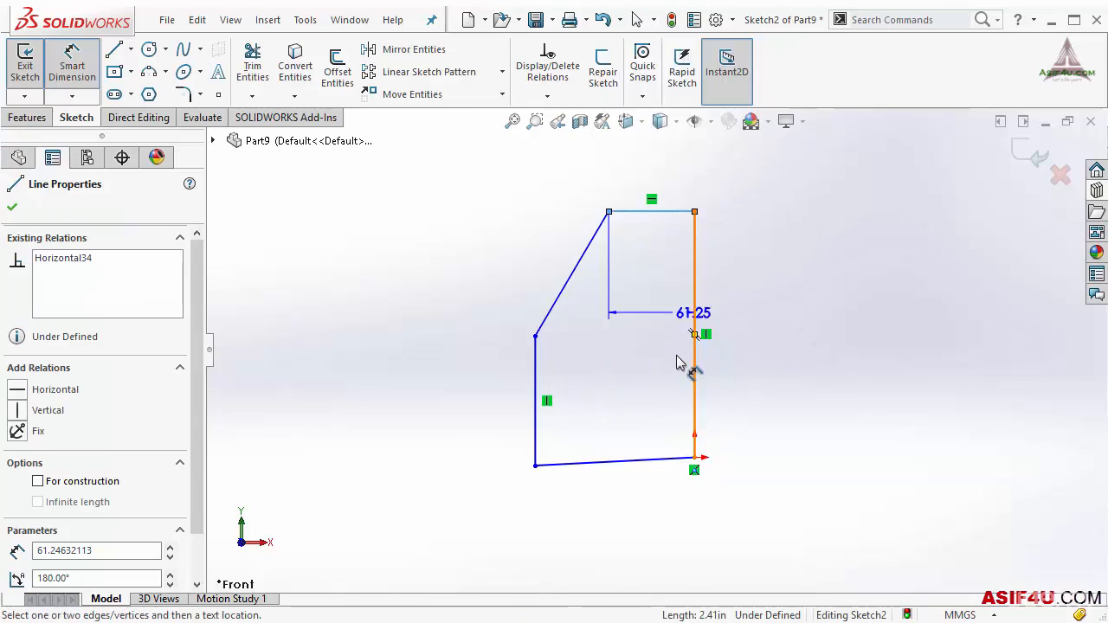
pyautogui.press('Escape')
pyautogui.press('Escape')
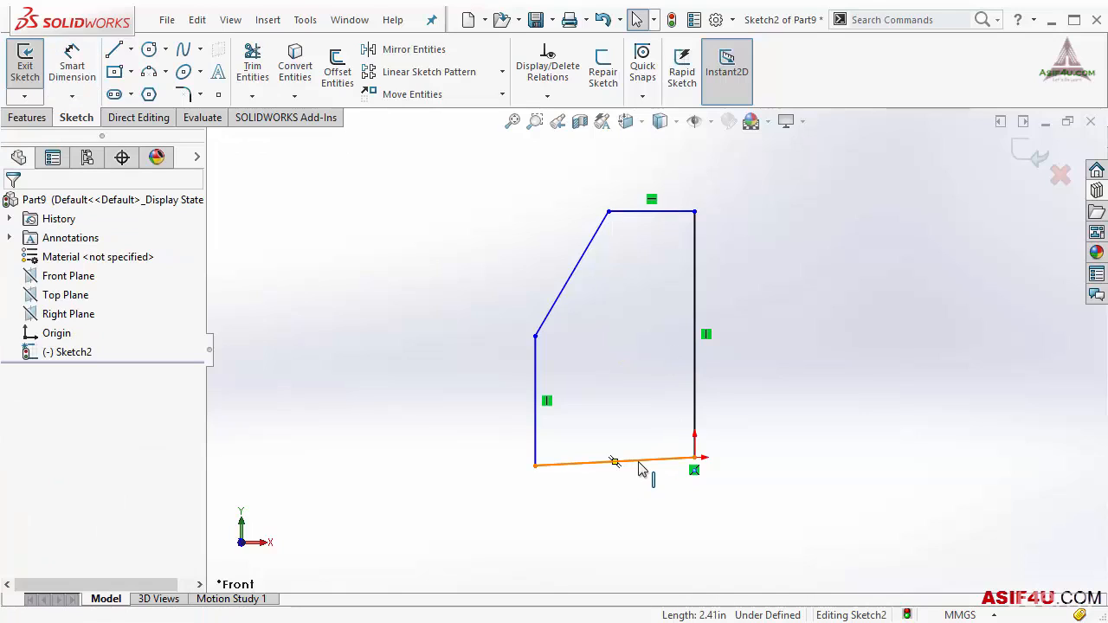
# Step: Add a Horizontal relation to the profile's slanted bottom line
pyautogui.click(633, 465)
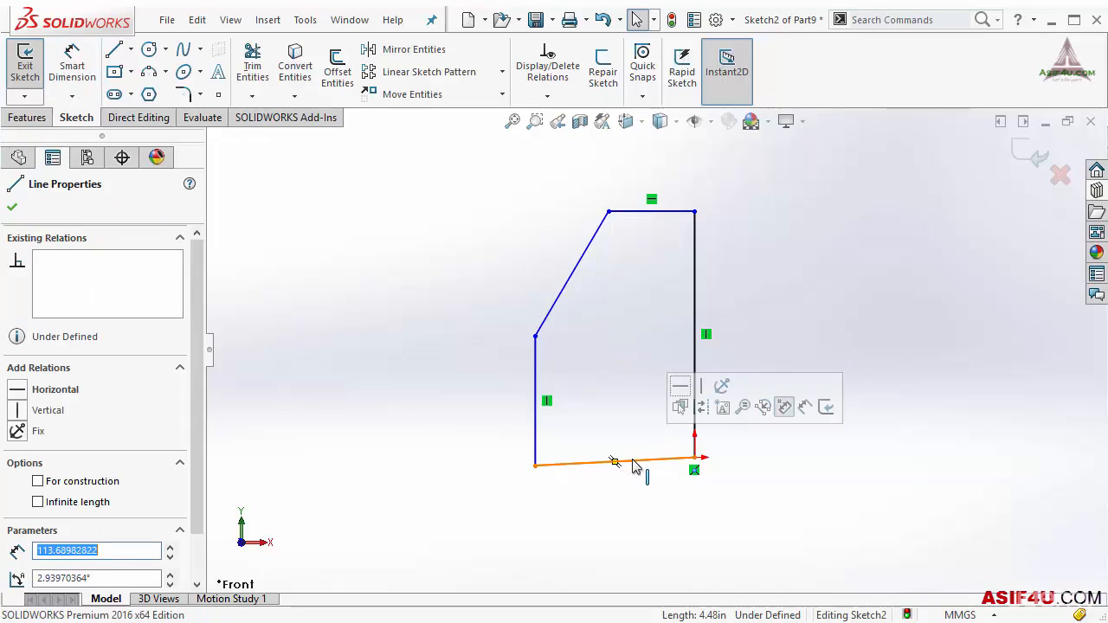
pyautogui.click(683, 391)
pyautogui.press('Escape')
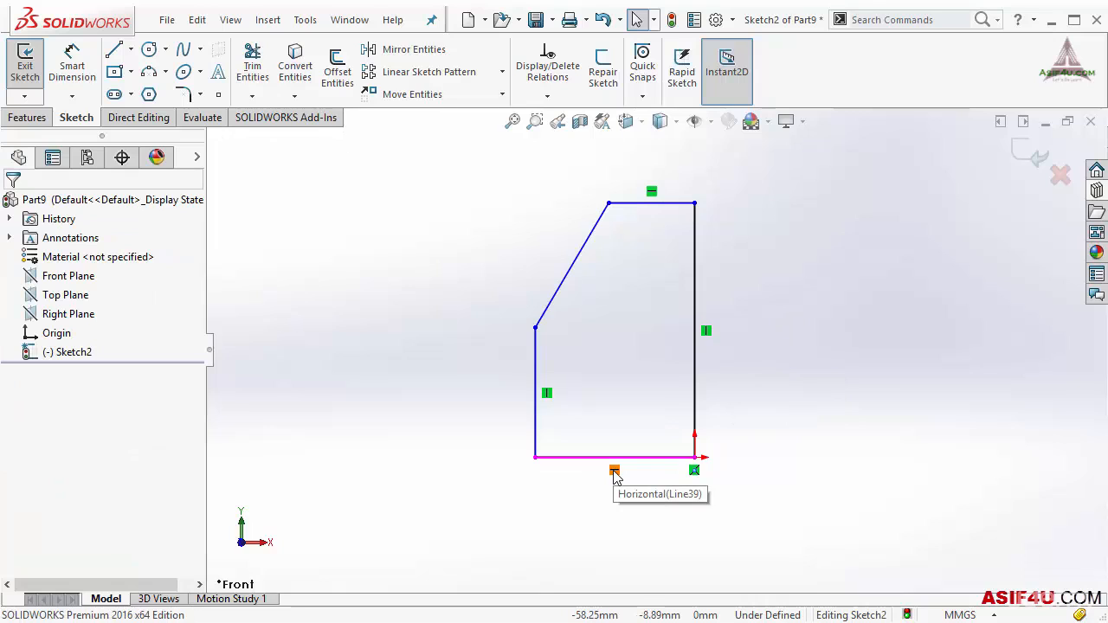
# Step: Dimension the profile's right vertical line and set its length to 180 mm
pyautogui.moveTo(762, 302); pyautogui.dragTo(774, 243, button='right')
pyautogui.click(695, 322)
pyautogui.click(773, 306)
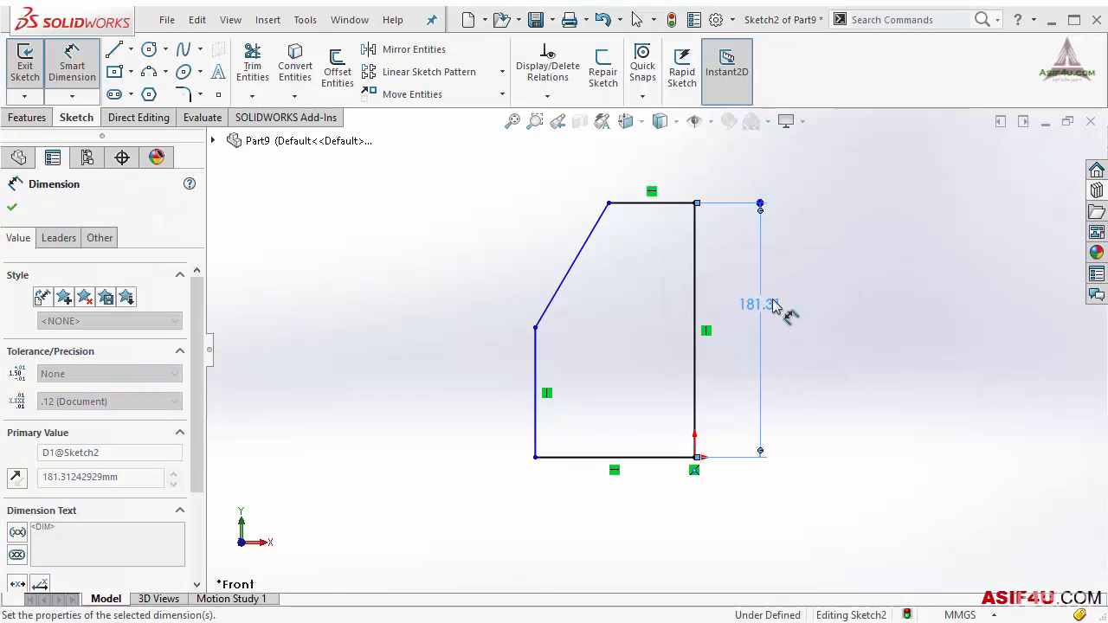
pyautogui.click(864, 300)
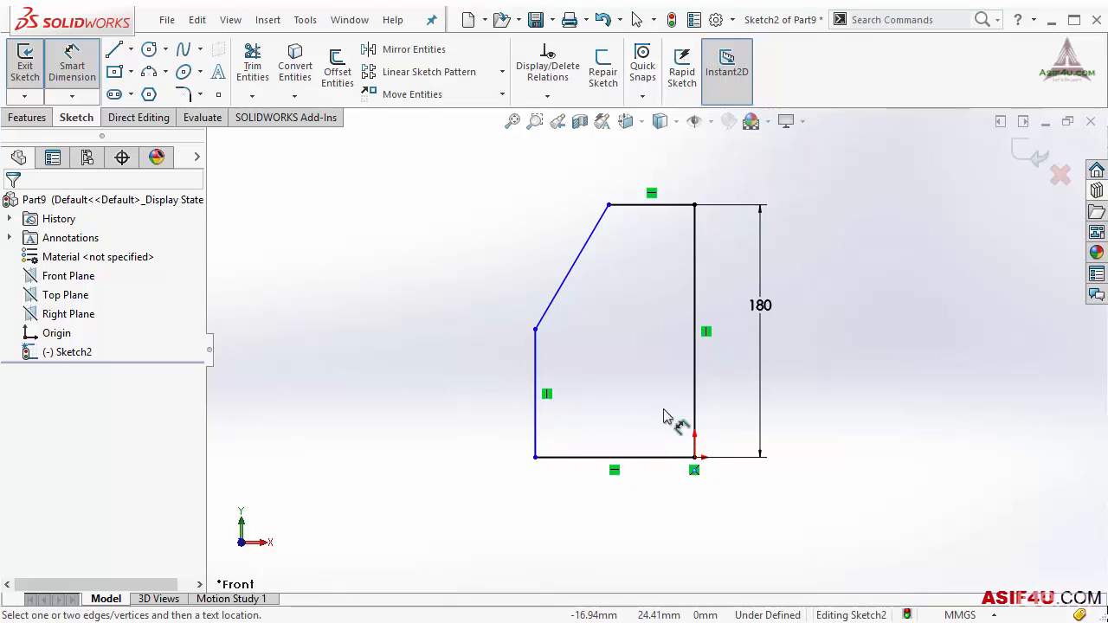
# Step: Move the profile's bottom left corner slightly inward, to about 111 mm from the right vertical line
pyautogui.press('Escape')
pyautogui.moveTo(537, 457)
pyautogui.mouseDown()
pyautogui.moveTo(452, 452)
pyautogui.moveTo(538, 456)
pyautogui.mouseUp()
pyautogui.click(491, 429)
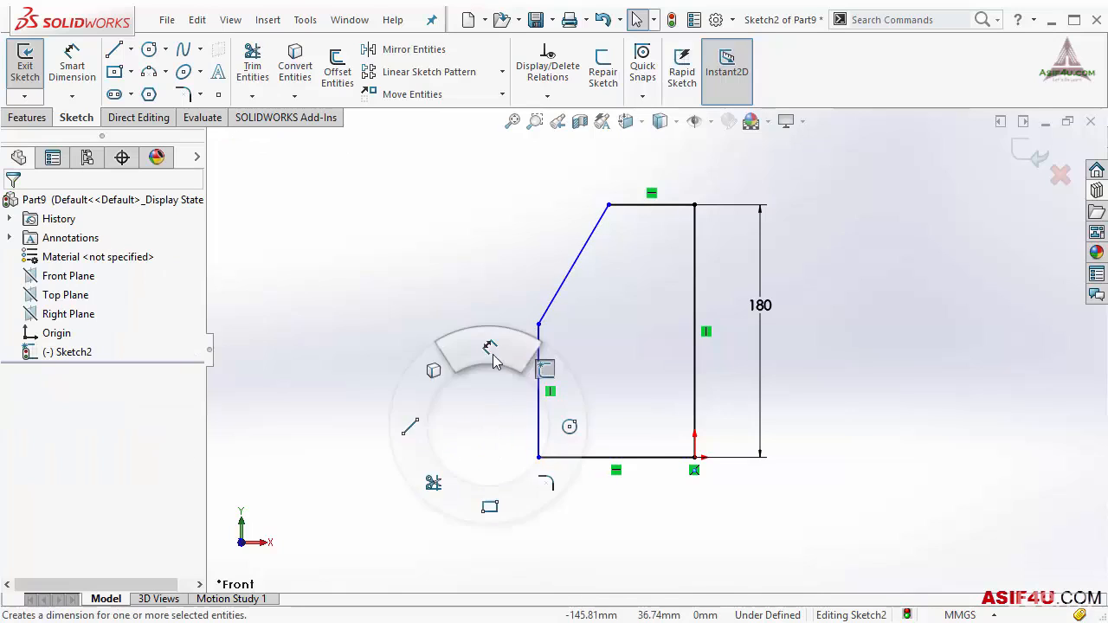
# Step: Dimension the distance between the profile's left and right vertical lines and set it to 100 mm
pyautogui.moveTo(491, 363); pyautogui.dragTo(494, 315, button='right')
pyautogui.click(539, 388)
pyautogui.click(696, 426)
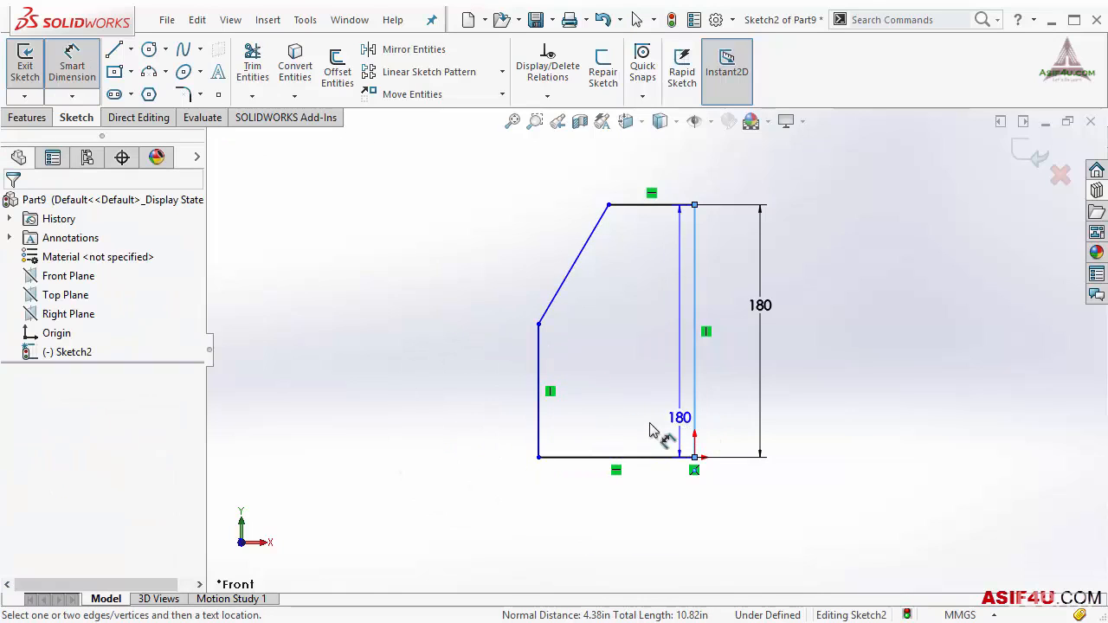
pyautogui.click(686, 511)
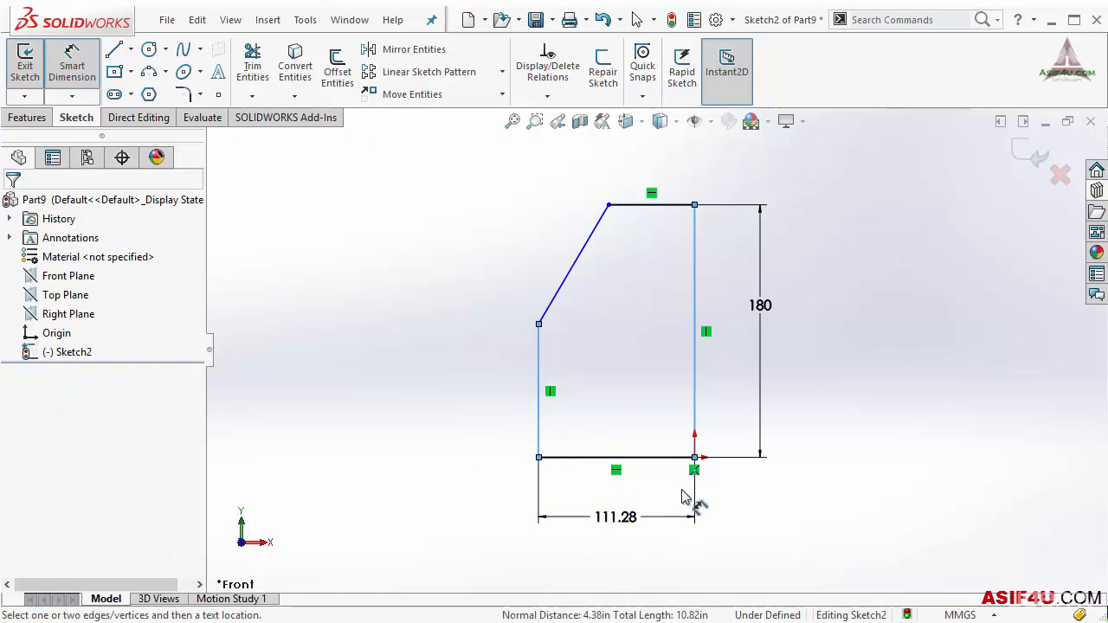
pyautogui.press('Return')
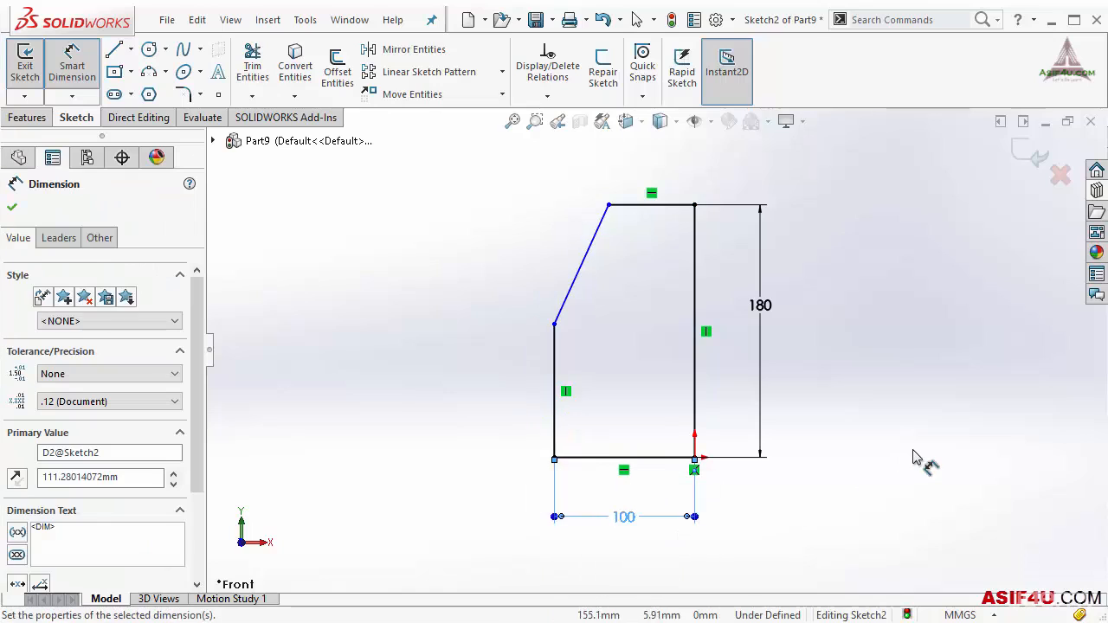
pyautogui.click(918, 456)
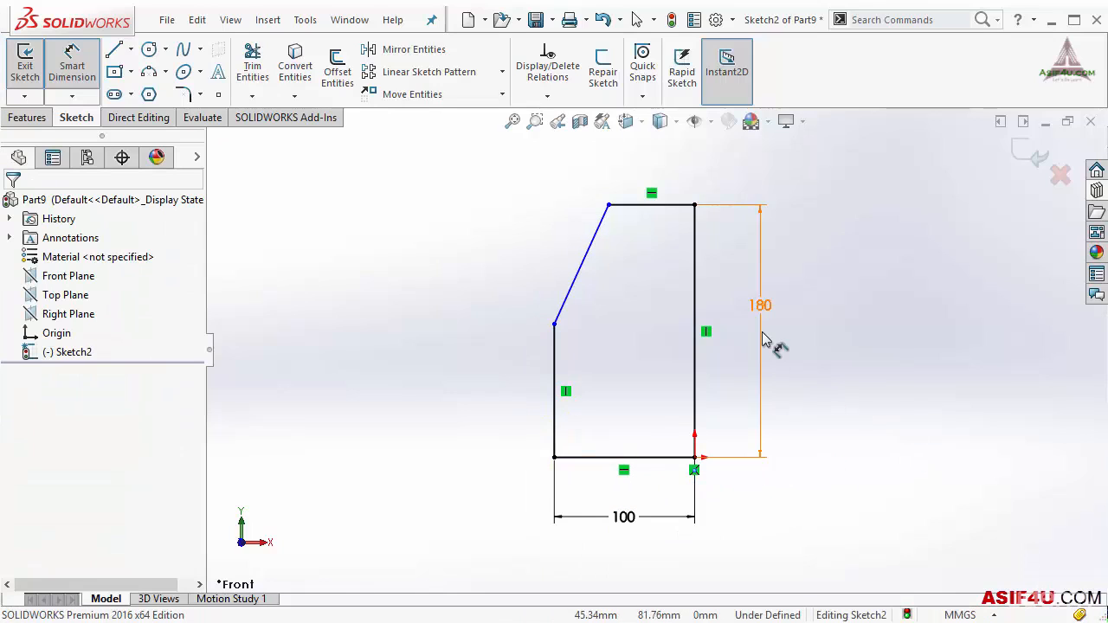
pyautogui.press('Escape')
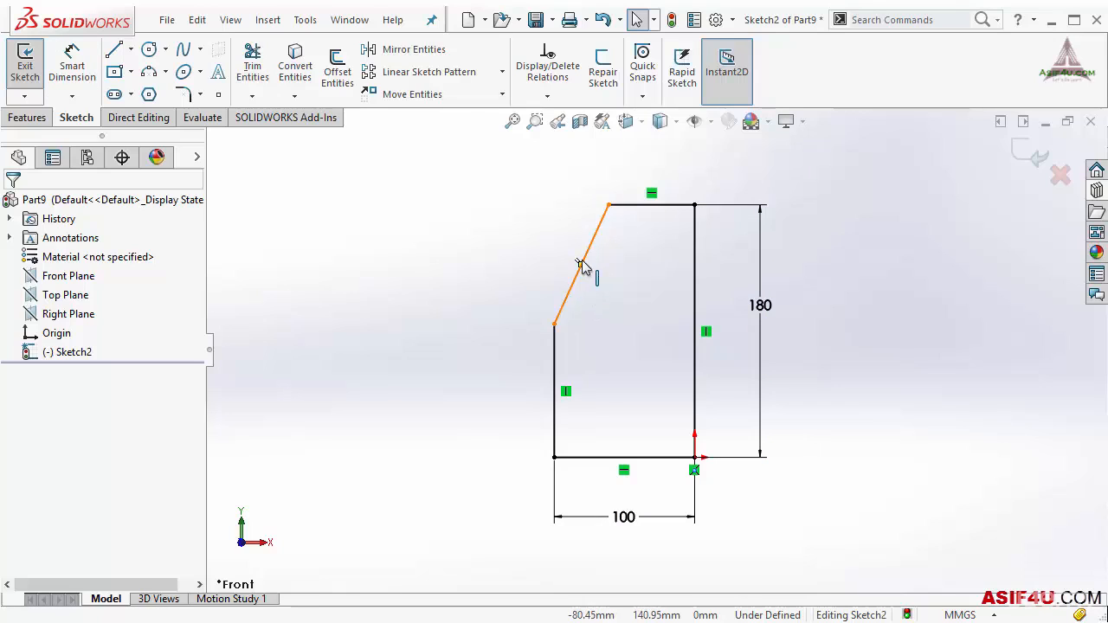
# Step: Move the slanted line and its lower endpoint slightly, leaving the left vertical line about 98 mm long
pyautogui.moveTo(585, 262); pyautogui.dragTo(609, 208)
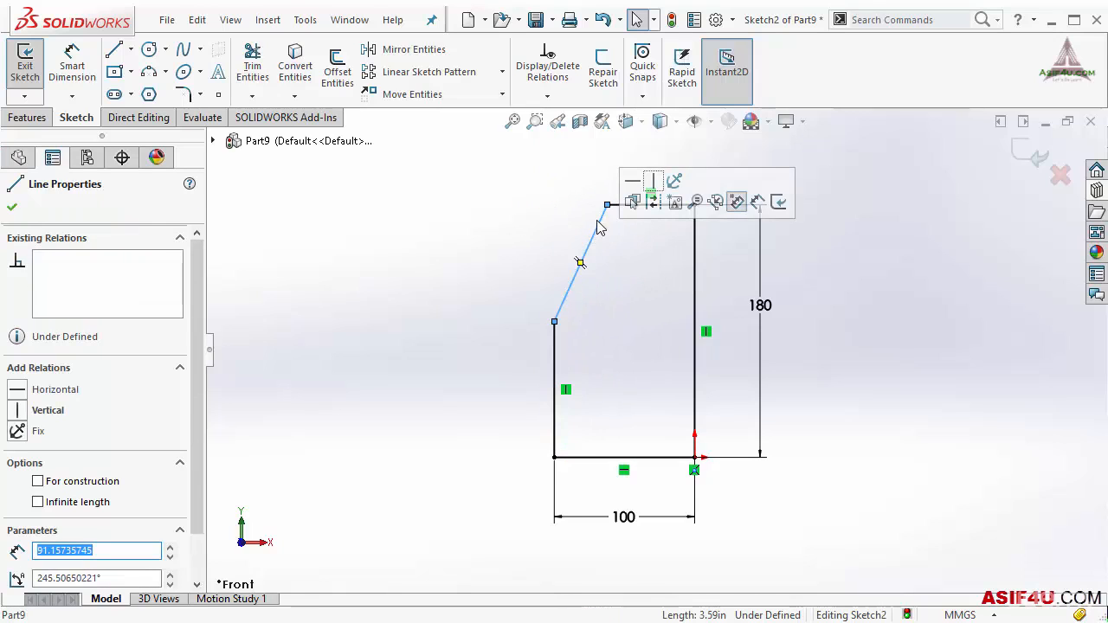
pyautogui.click(550, 250)
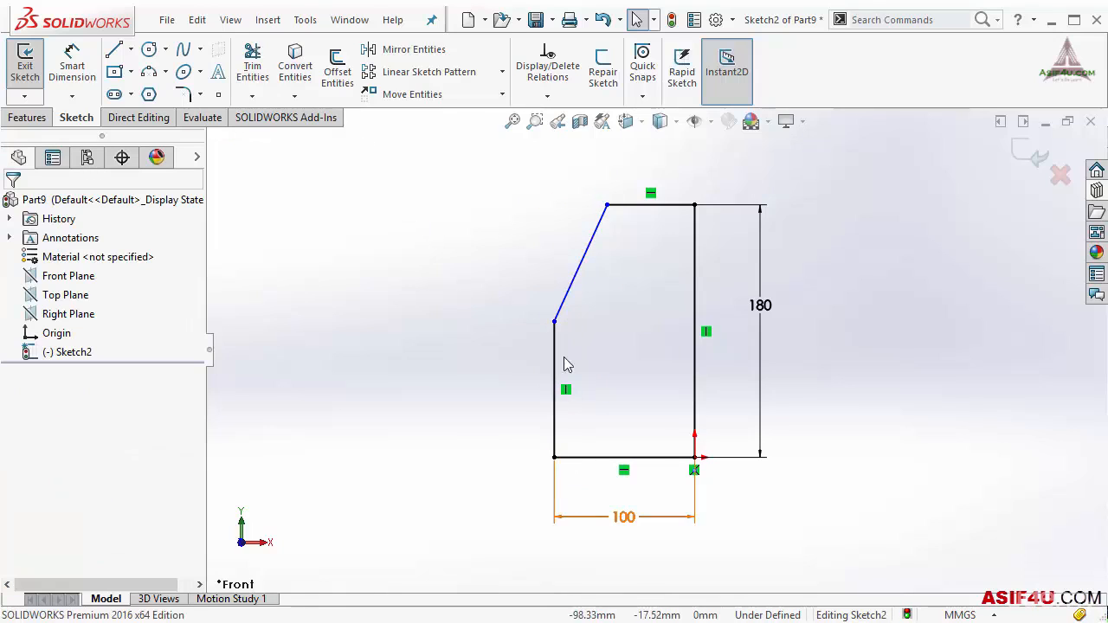
pyautogui.moveTo(557, 328)
pyautogui.mouseDown()
pyautogui.moveTo(571, 381)
pyautogui.moveTo(583, 301)
pyautogui.moveTo(588, 379)
pyautogui.moveTo(607, 297)
pyautogui.moveTo(599, 345)
pyautogui.moveTo(603, 322)
pyautogui.moveTo(560, 331)
pyautogui.mouseUp()
pyautogui.click(469, 329)
# Step: Dimension the height from the bottom line to the slanted line's lower endpoint and set it to 100 mm
pyautogui.moveTo(465, 329); pyautogui.dragTo(490, 201, button='right')
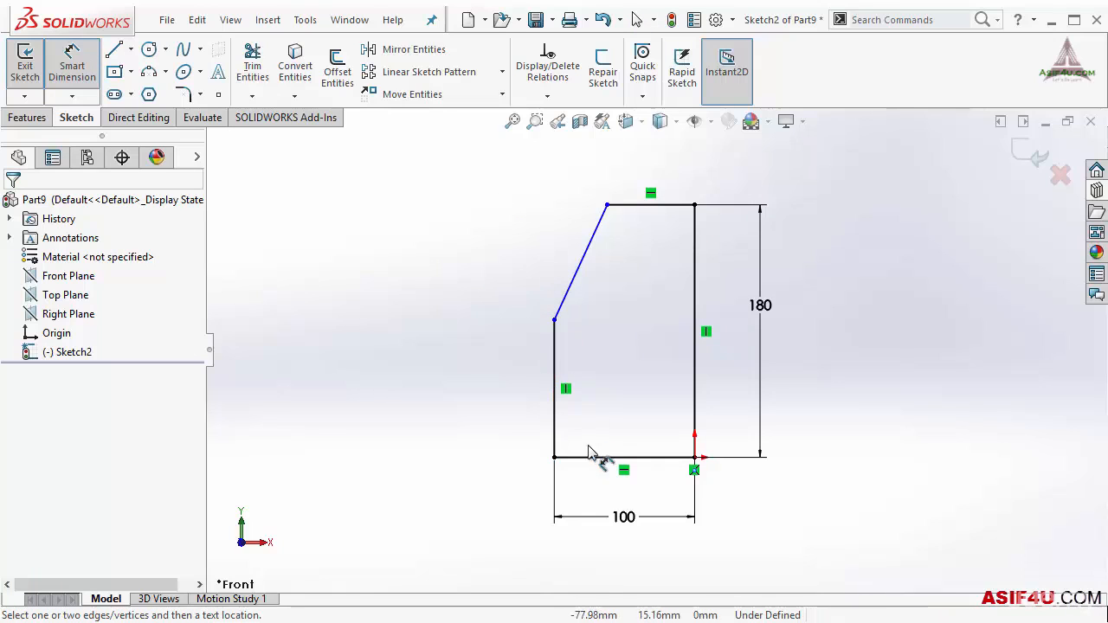
pyautogui.click(617, 458)
pyautogui.click(555, 319)
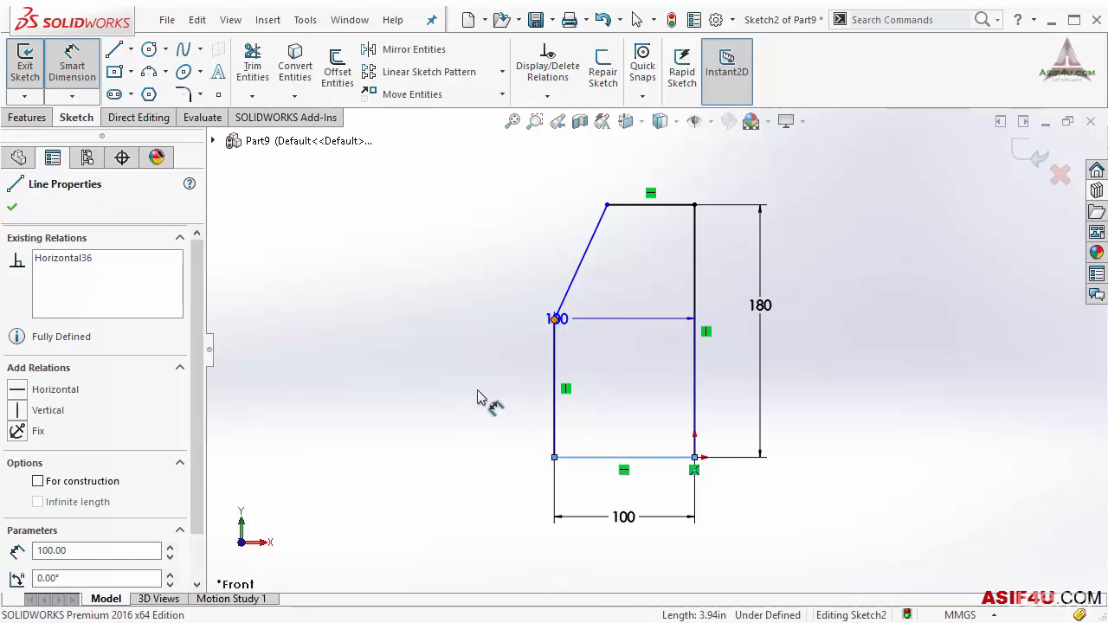
pyautogui.click(487, 391)
pyautogui.write('100')
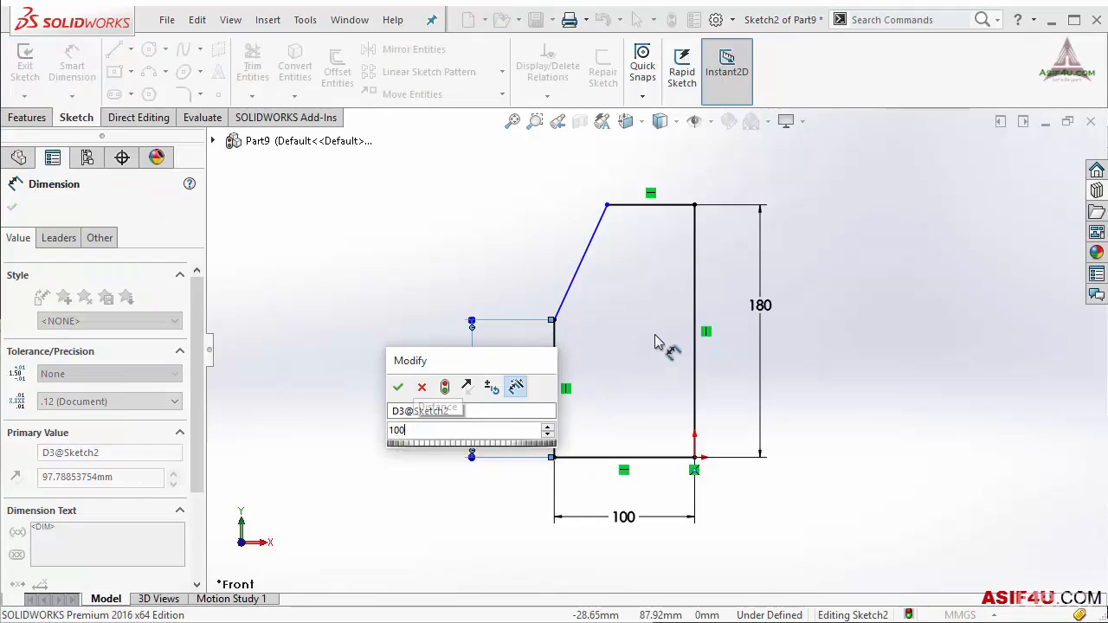
pyautogui.press('Return')
pyautogui.press('Escape')
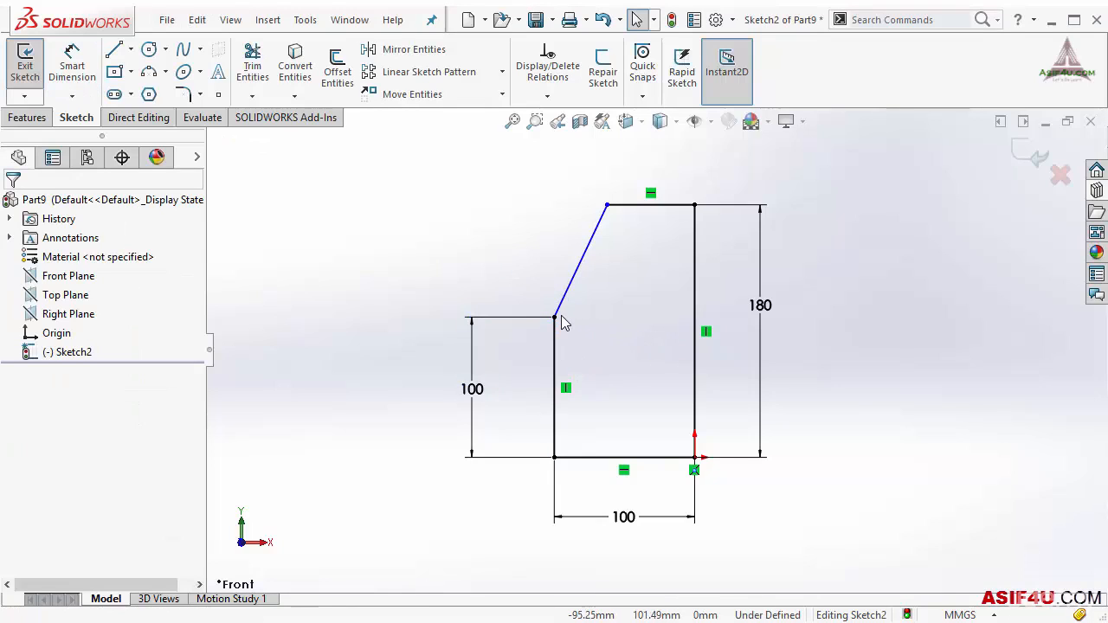
# Step: Shift the slanted line's upper endpoint inward and dimension the angle between the slanted and left vertical lines at 135°
pyautogui.moveTo(607, 205)
pyautogui.mouseDown()
pyautogui.moveTo(658, 208)
pyautogui.moveTo(631, 203)
pyautogui.mouseUp()
pyautogui.click(514, 230)
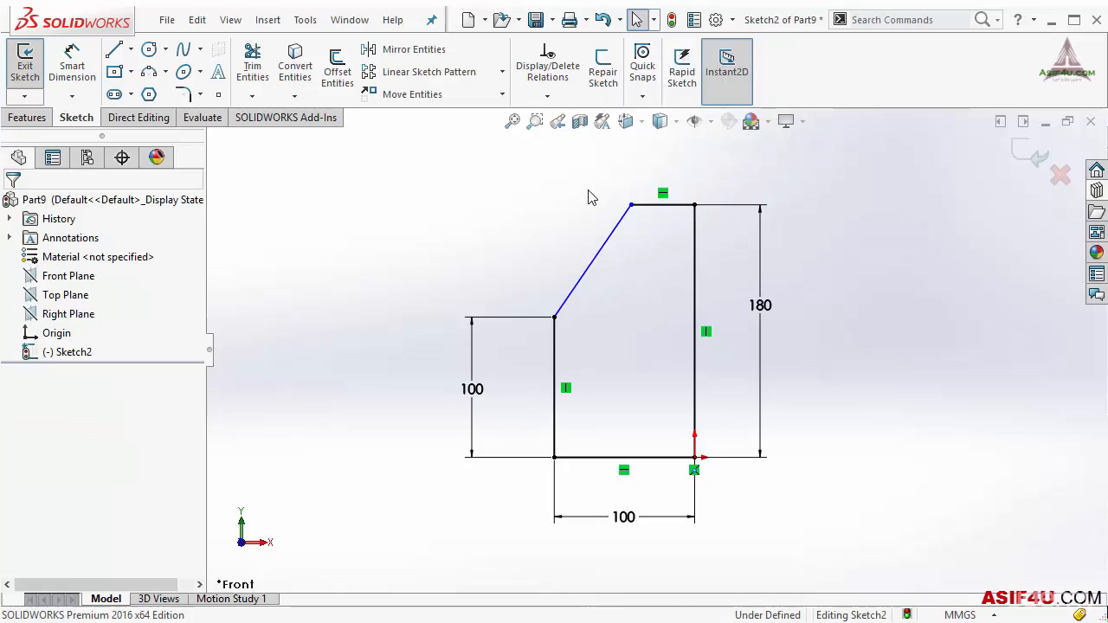
pyautogui.moveTo(519, 221); pyautogui.dragTo(532, 113, button='right')
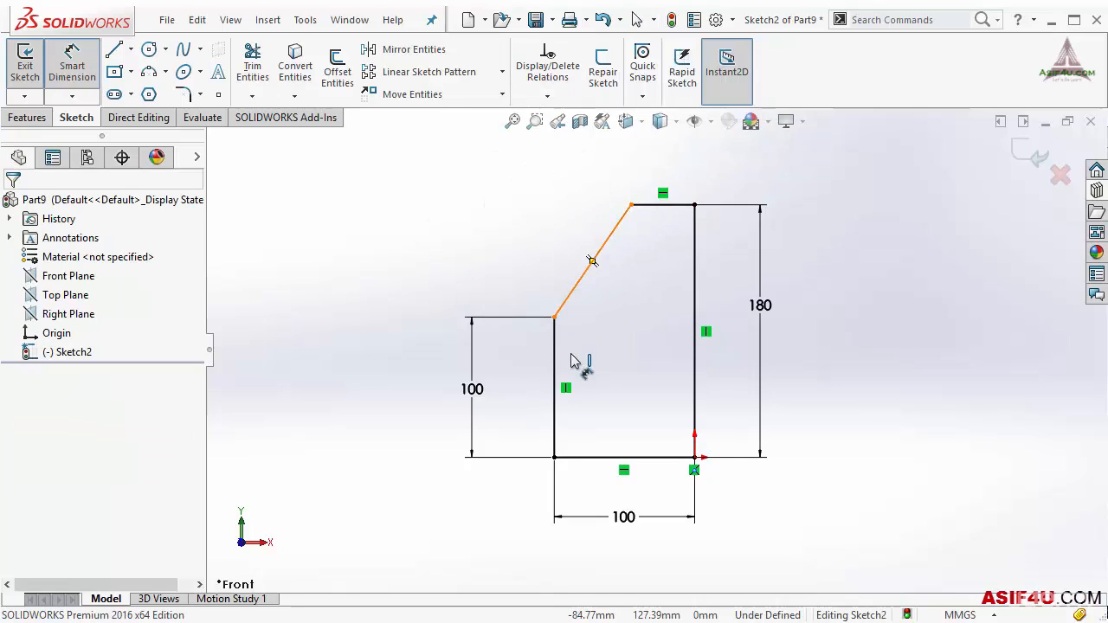
pyautogui.click(556, 366)
pyautogui.click(661, 344)
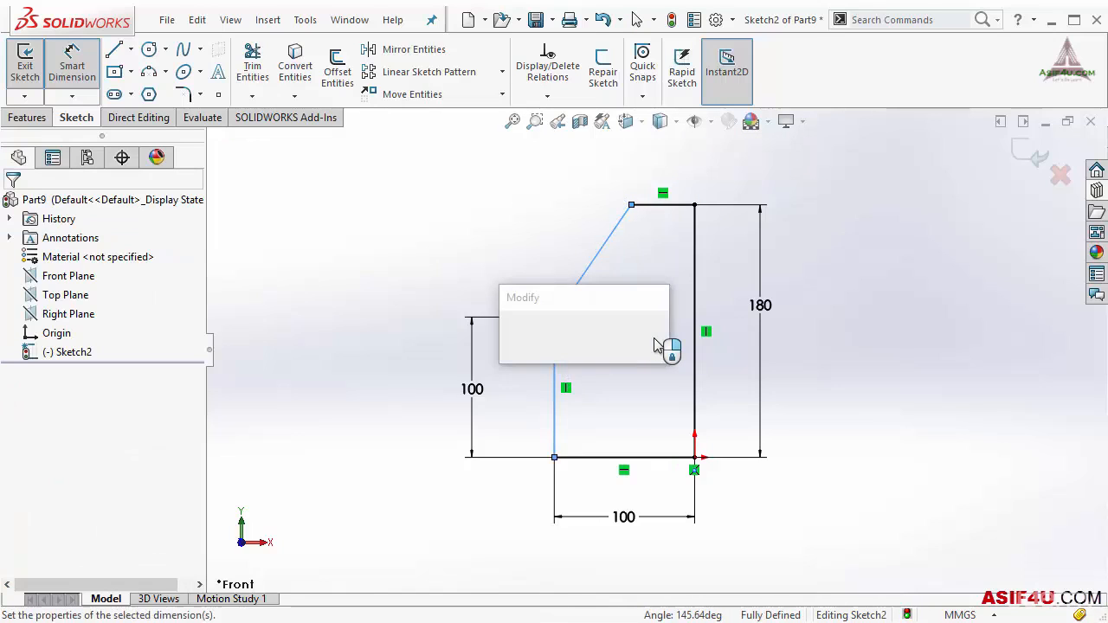
pyautogui.press('Return')
pyautogui.click(661, 313)
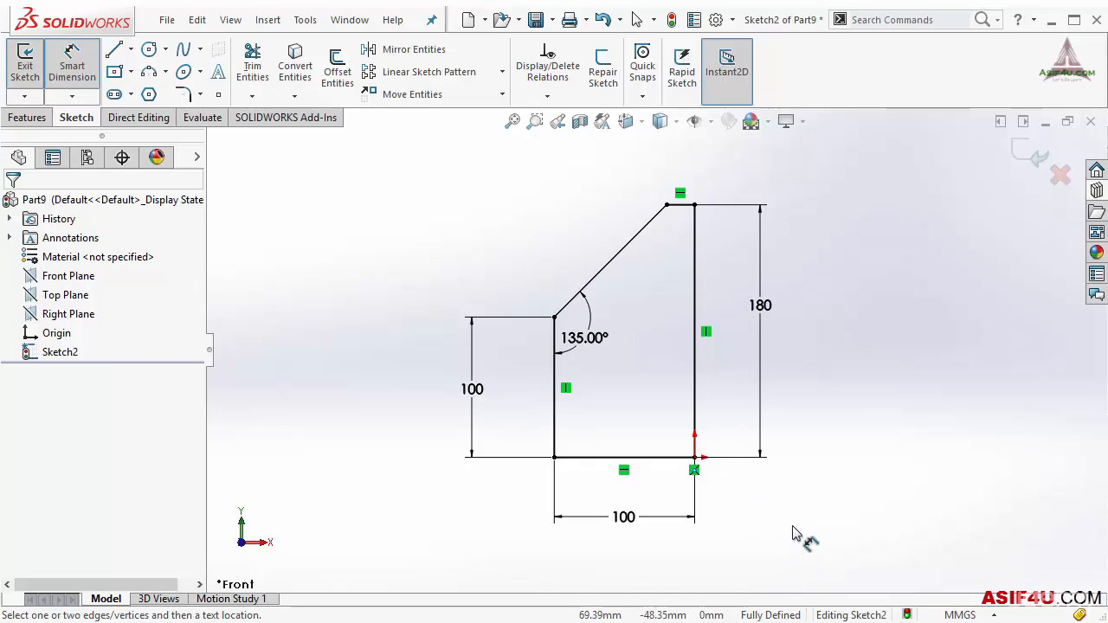
pyautogui.press('Escape')
# Step: Delete the 135° angle dimension, restoring it once before removing it again
pyautogui.click(571, 335)
pyautogui.press('Delete')
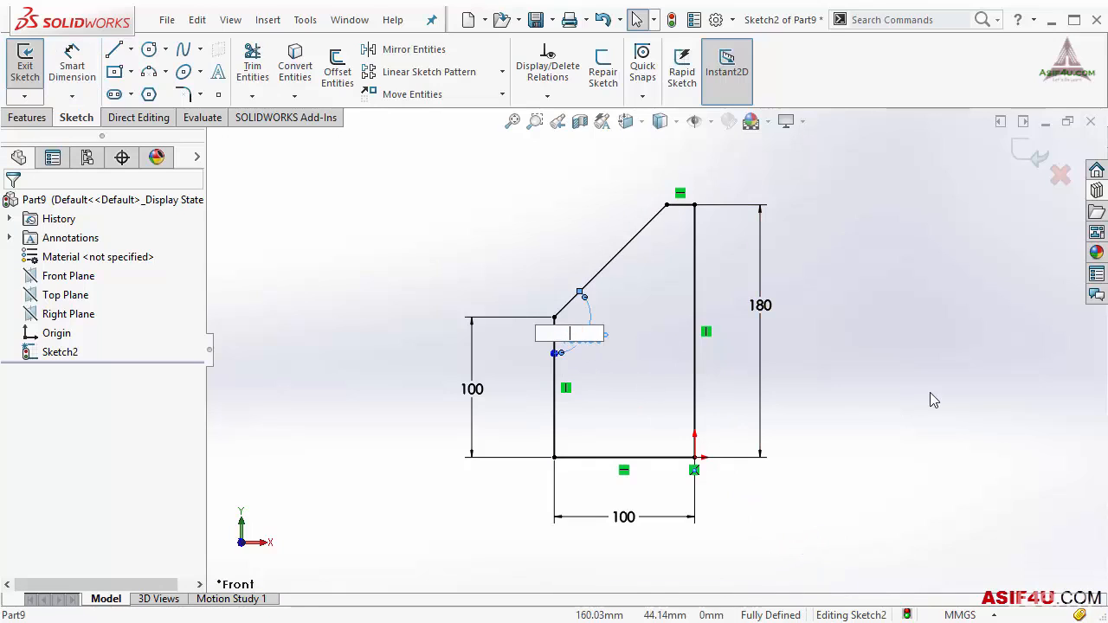
pyautogui.click(597, 318)
pyautogui.click(627, 462)
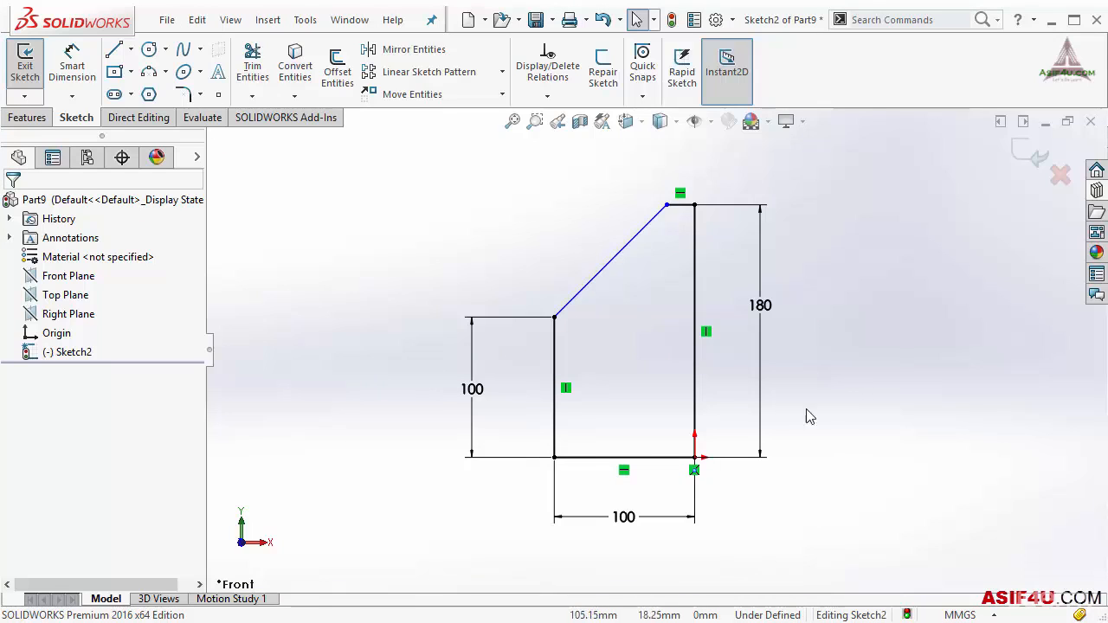
pyautogui.hotkey('ctrl', 'z')
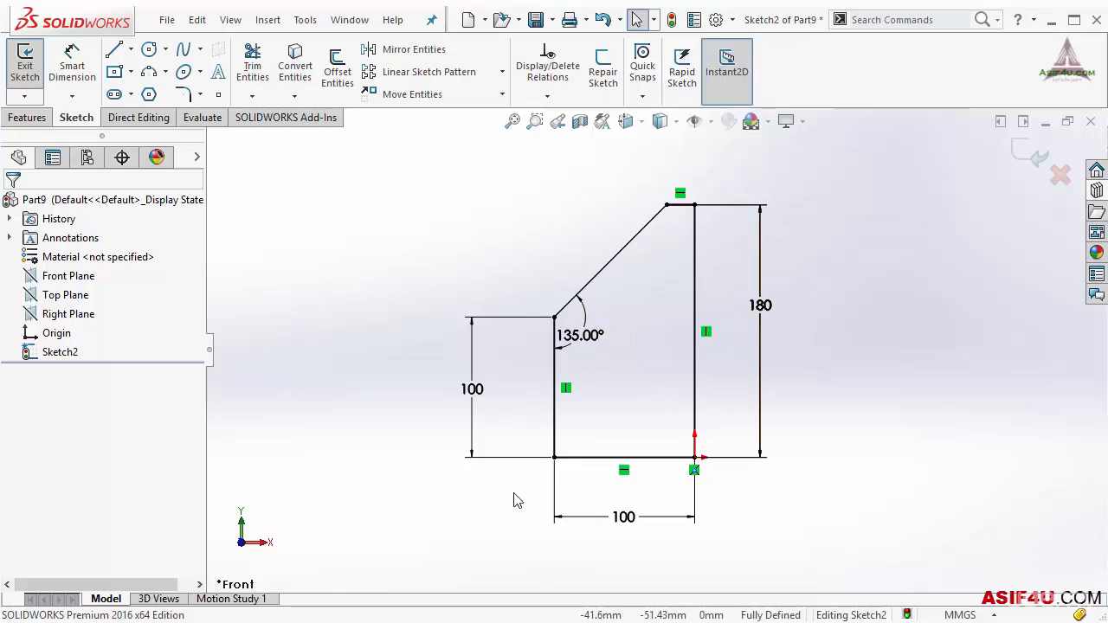
pyautogui.hotkey('ctrl', 'z')
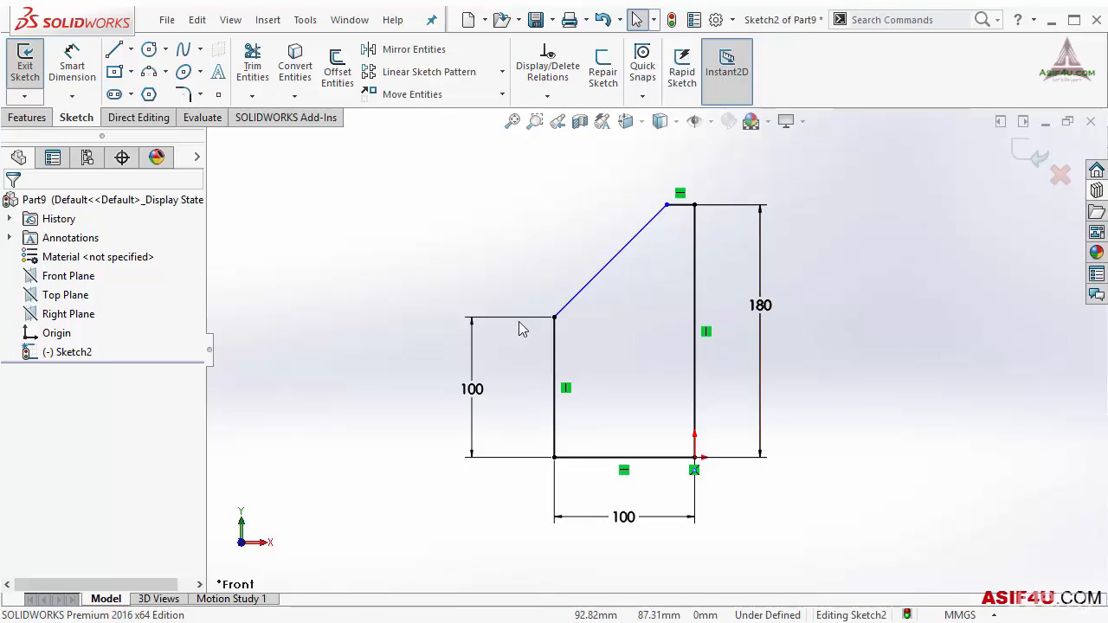
# Step: Move the slanted line's upper endpoint to about 30.5 mm from the right vertical line
pyautogui.moveTo(657, 210)
pyautogui.mouseDown()
pyautogui.moveTo(641, 212)
pyautogui.moveTo(653, 215)
pyautogui.mouseUp()
pyautogui.click(535, 215)
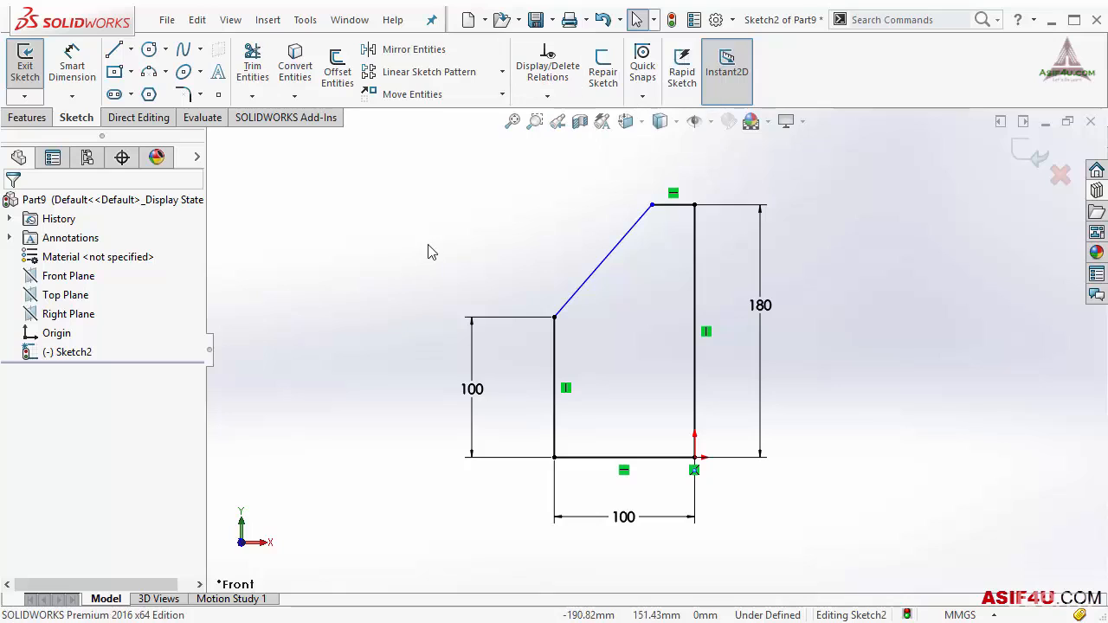
# Step: Run Fully Define Sketch with Selected entities on the slanted line and reposition the generated horizontal dimension above the profile's top line
pyautogui.click(548, 97)
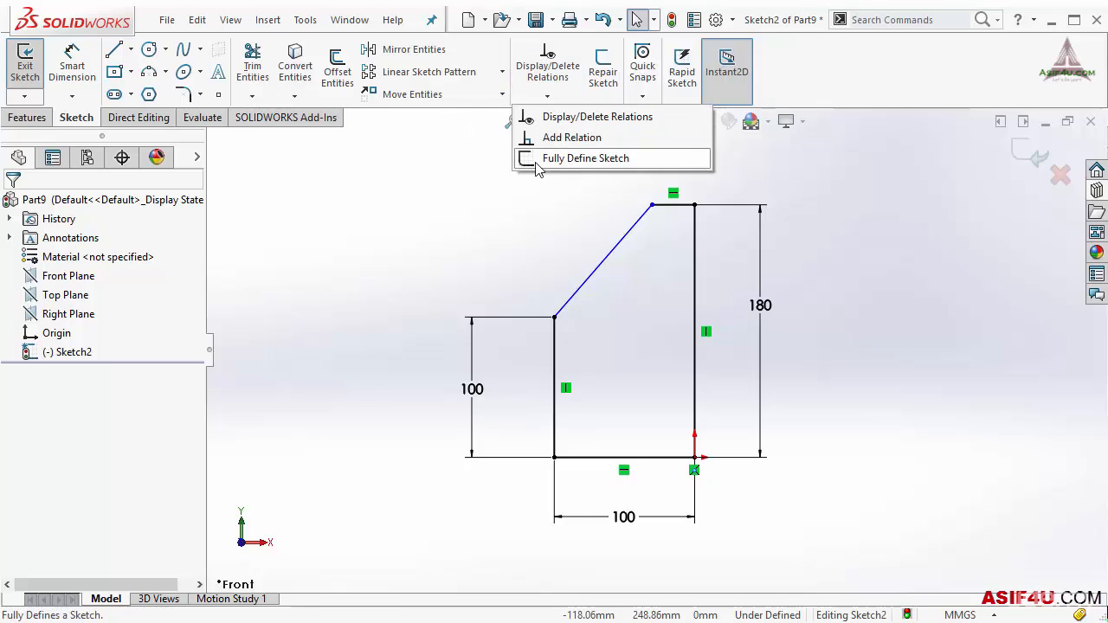
pyautogui.click(596, 158)
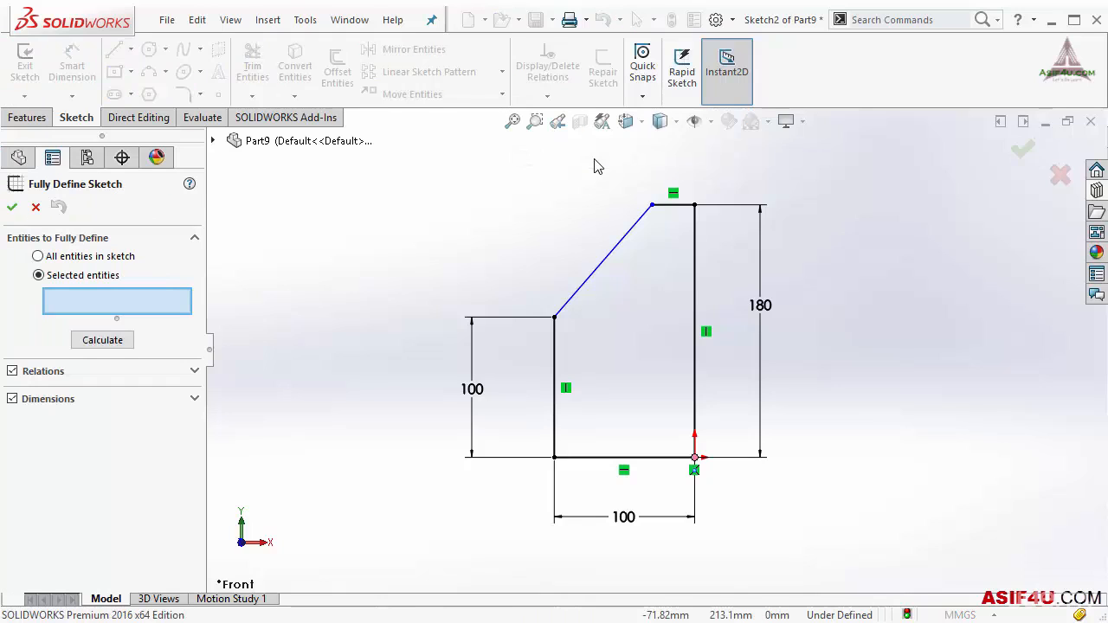
pyautogui.click(90, 258)
pyautogui.click(77, 276)
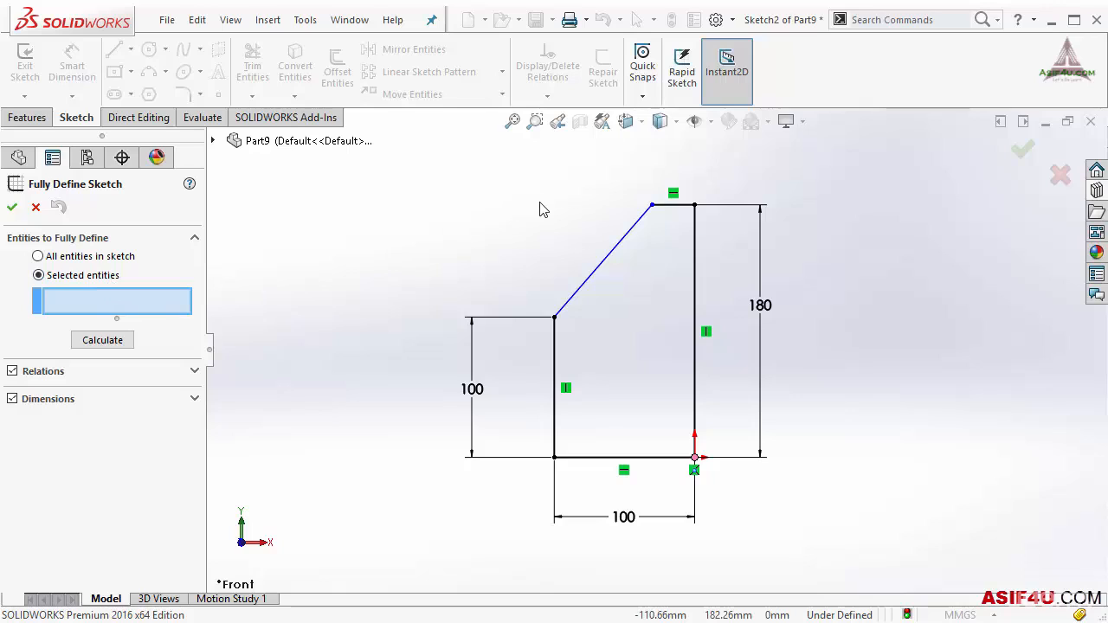
pyautogui.click(617, 253)
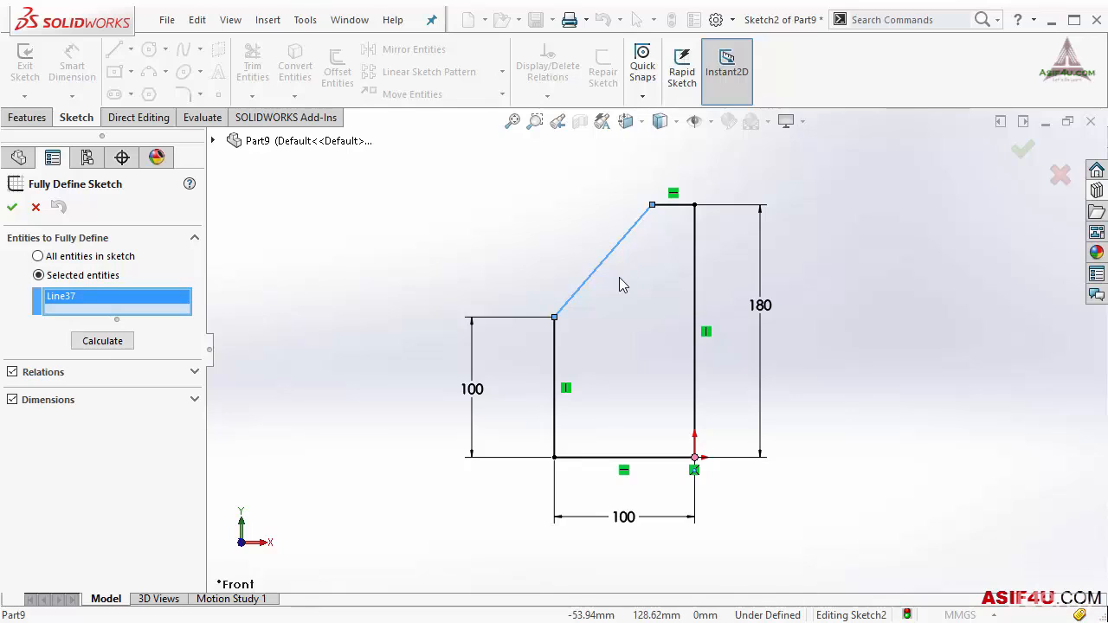
pyautogui.click(99, 342)
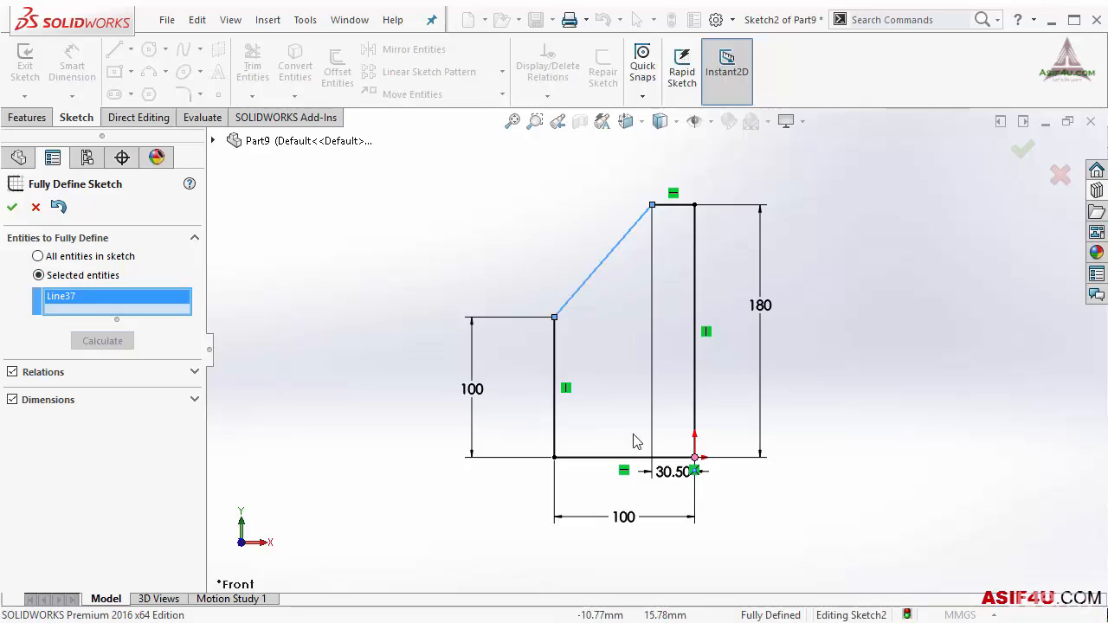
pyautogui.click(12, 208)
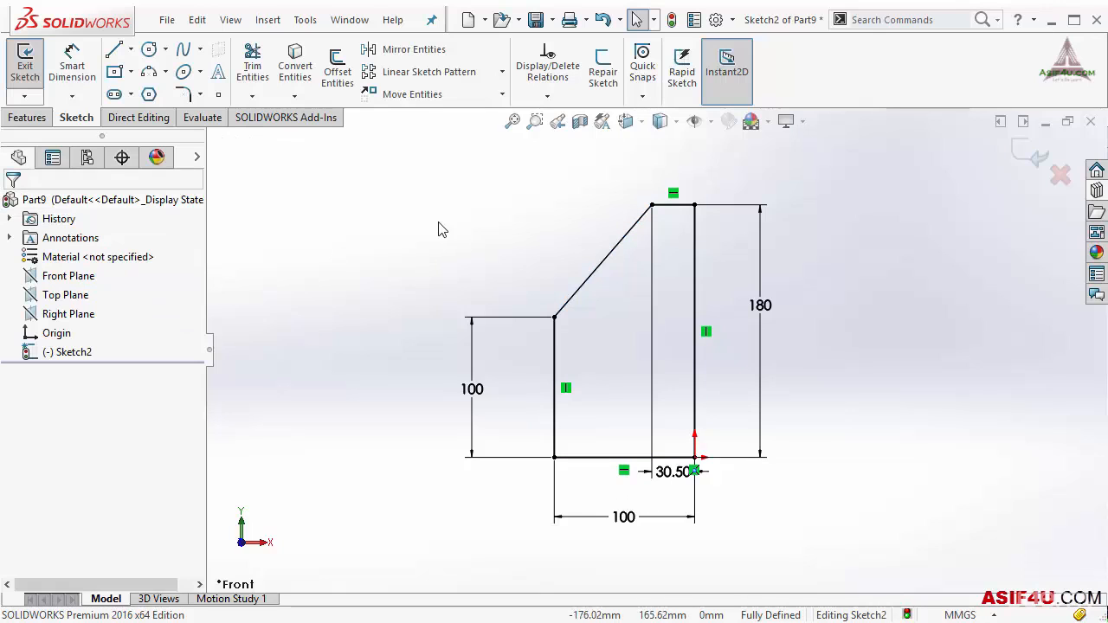
pyautogui.moveTo(672, 485)
pyautogui.mouseDown()
pyautogui.moveTo(710, 364)
pyautogui.moveTo(717, 180)
pyautogui.moveTo(741, 162)
pyautogui.mouseUp()
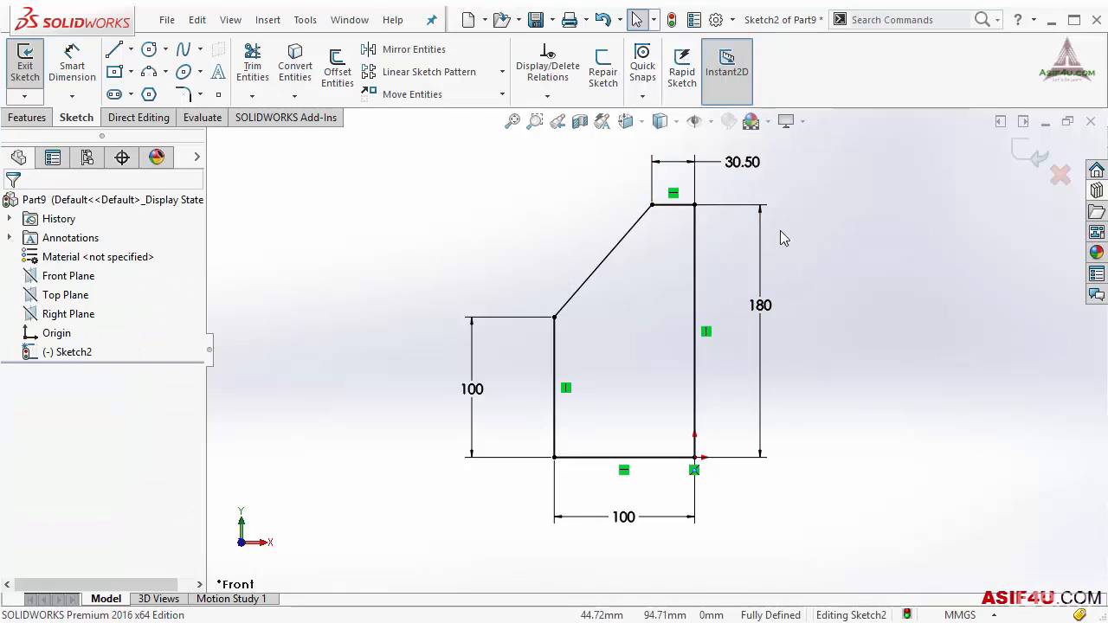
# Step: Delete all four dimensions from the profile: the top width, right height, left height and bottom width
pyautogui.click(735, 163)
pyautogui.press('Delete')
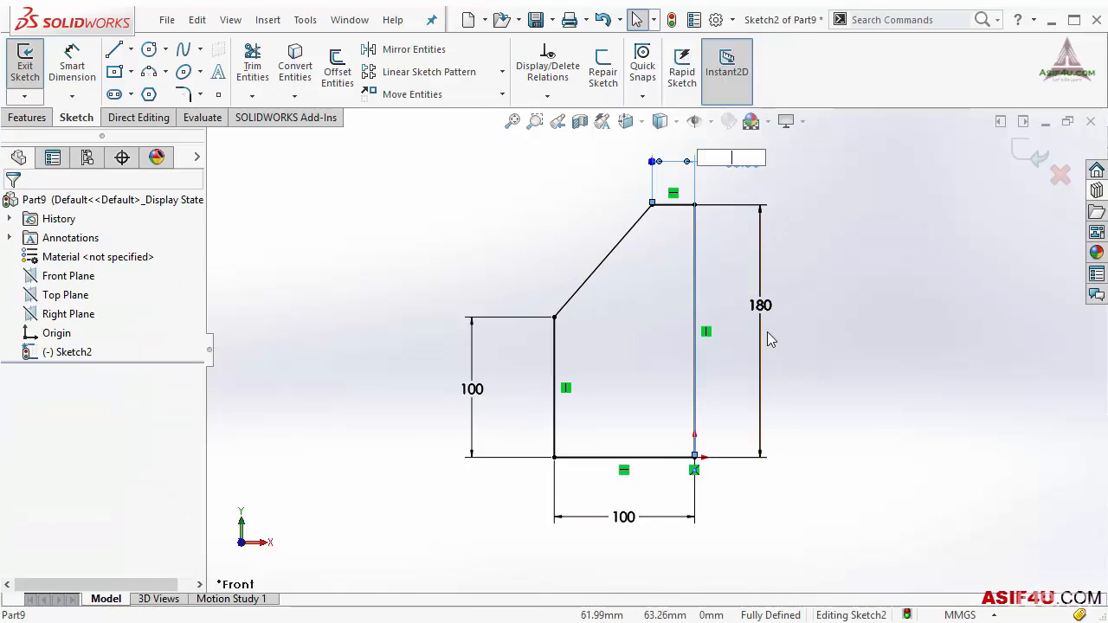
pyautogui.click(781, 301)
pyautogui.click(620, 461)
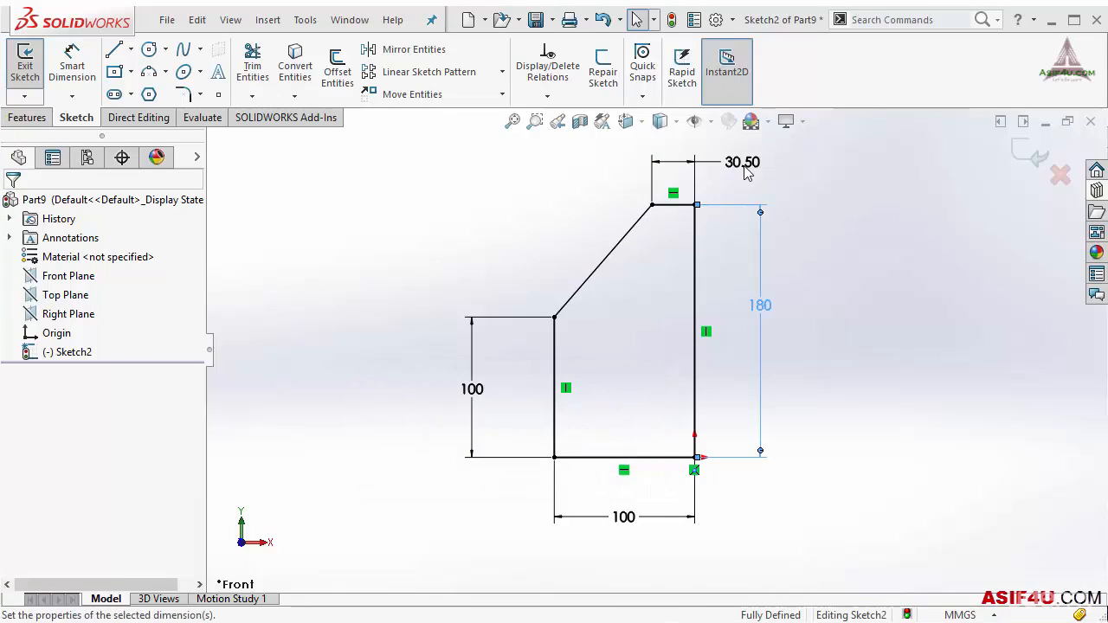
pyautogui.click(740, 162)
pyautogui.press('Delete')
pyautogui.click(762, 277)
pyautogui.press('Delete')
pyautogui.click(473, 409)
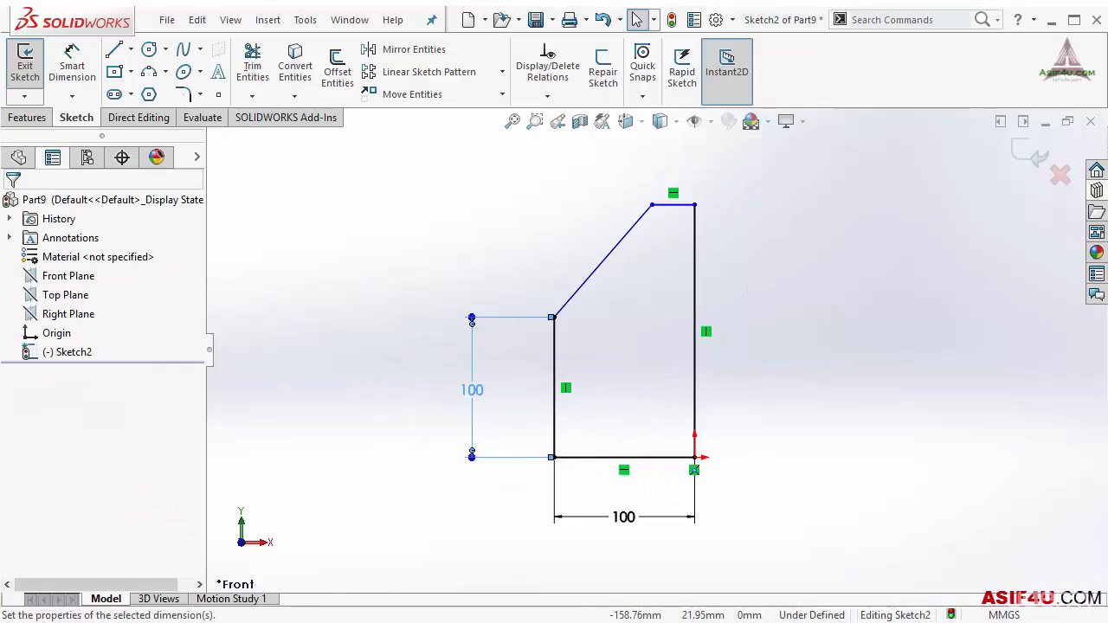
pyautogui.press('Delete')
pyautogui.click(596, 520)
pyautogui.press('Delete')
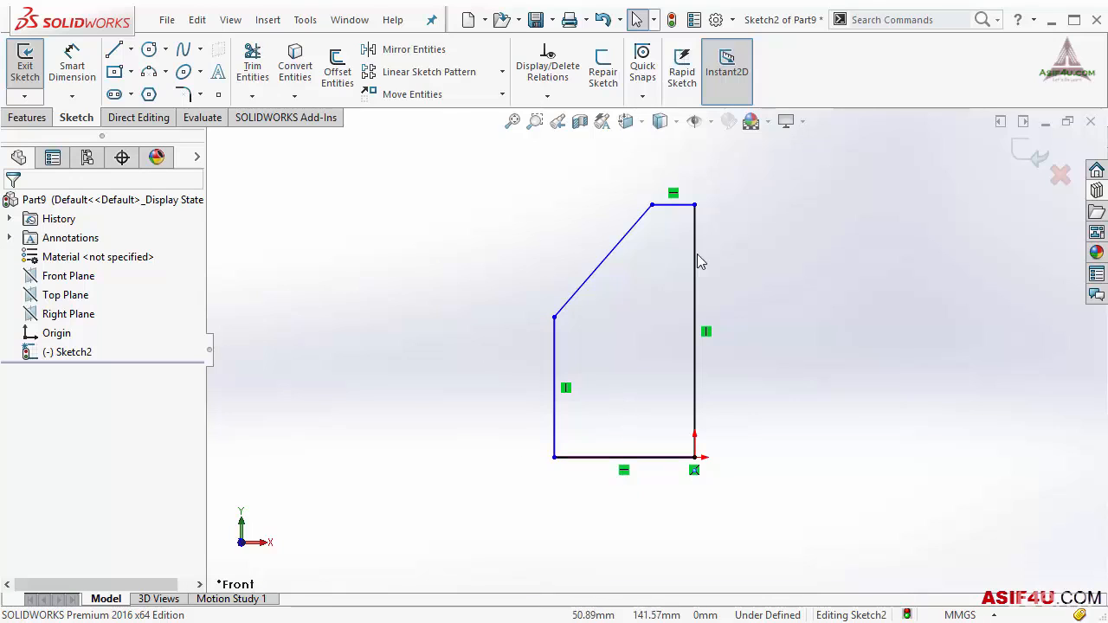
# Step: Run Fully Define Sketch on all entities in the sketch, calculating and accepting the automatic relations and dimensions
pyautogui.click(547, 95)
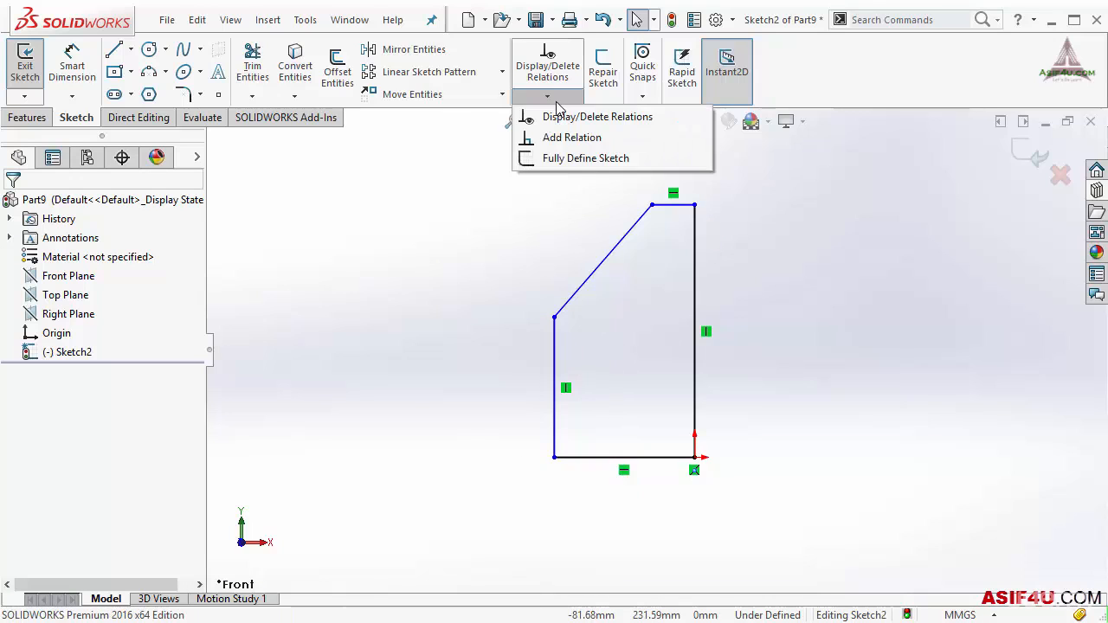
pyautogui.click(575, 159)
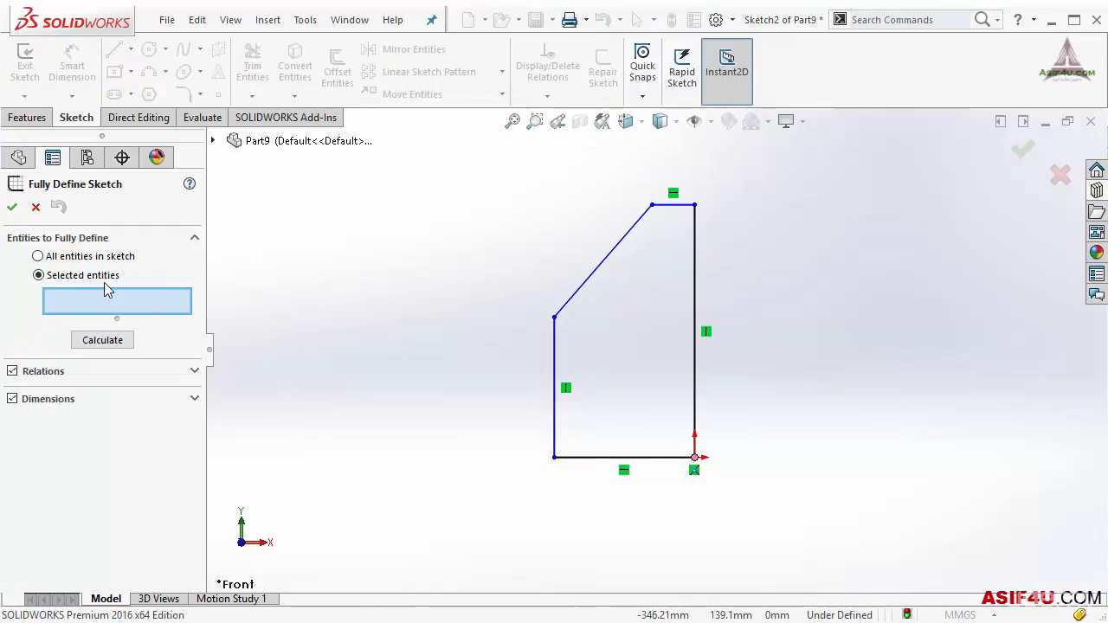
pyautogui.click(75, 258)
pyautogui.click(94, 301)
pyautogui.click(12, 207)
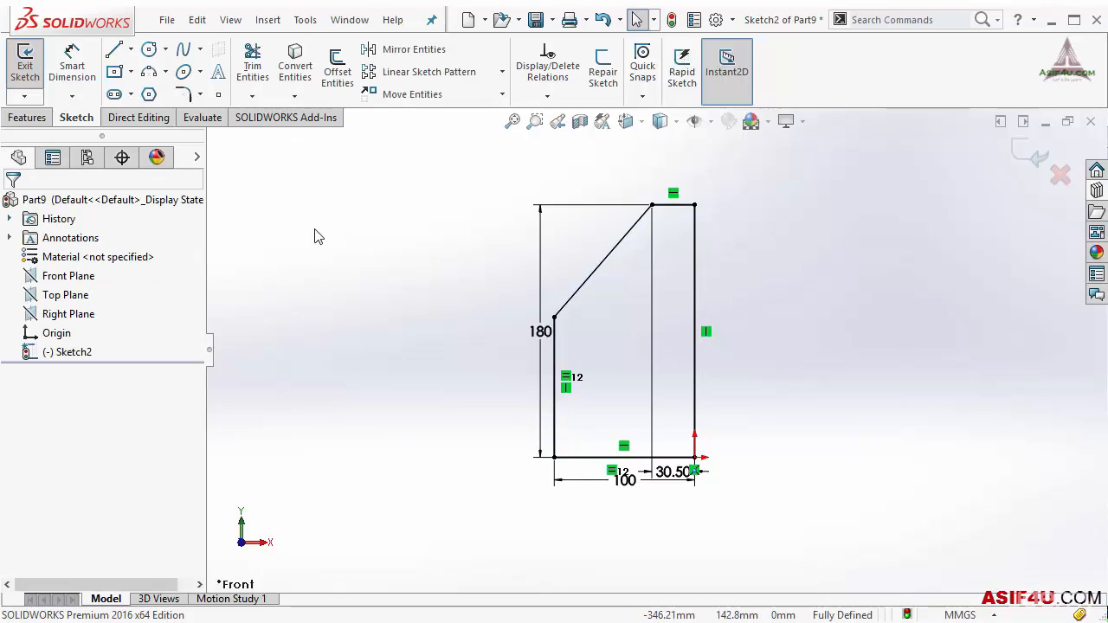
# Step: Spread the automatic dimensions clear of the profile: overall height farther left, 30.50 width above the top line, 100 width well below the base
pyautogui.moveTo(542, 334); pyautogui.dragTo(419, 306)
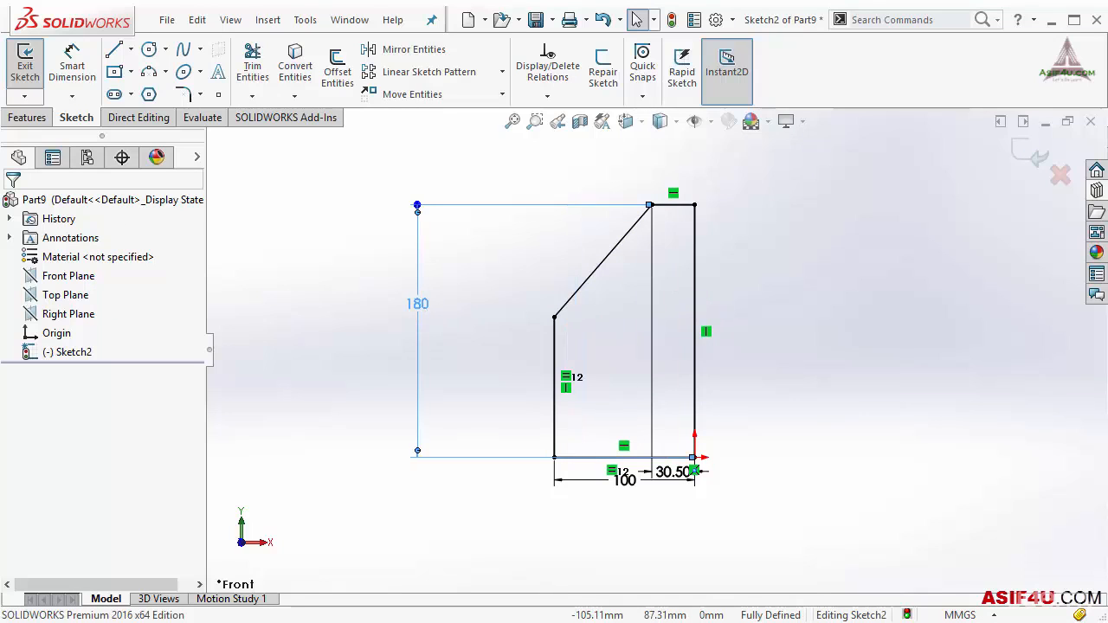
pyautogui.moveTo(673, 472)
pyautogui.mouseDown()
pyautogui.moveTo(718, 203)
pyautogui.moveTo(766, 174)
pyautogui.mouseUp()
pyautogui.moveTo(632, 494); pyautogui.dragTo(619, 580)
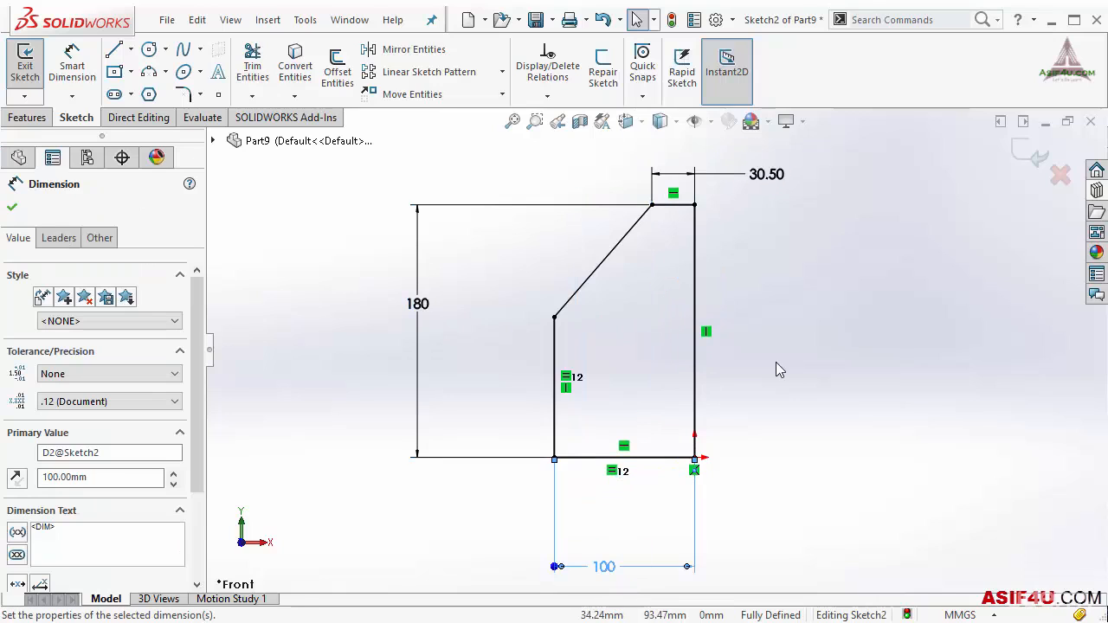
pyautogui.click(770, 431)
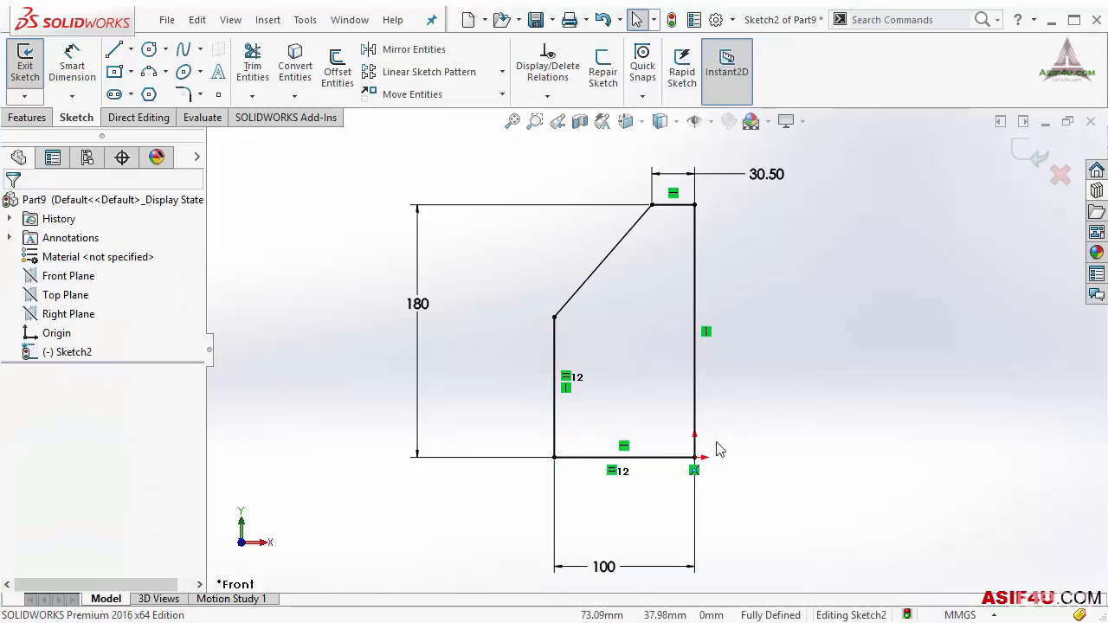
# Step: Delete the equal relation between the bottom and left lines and dimension the left vertical line at 100 mm instead
pyautogui.click(612, 472)
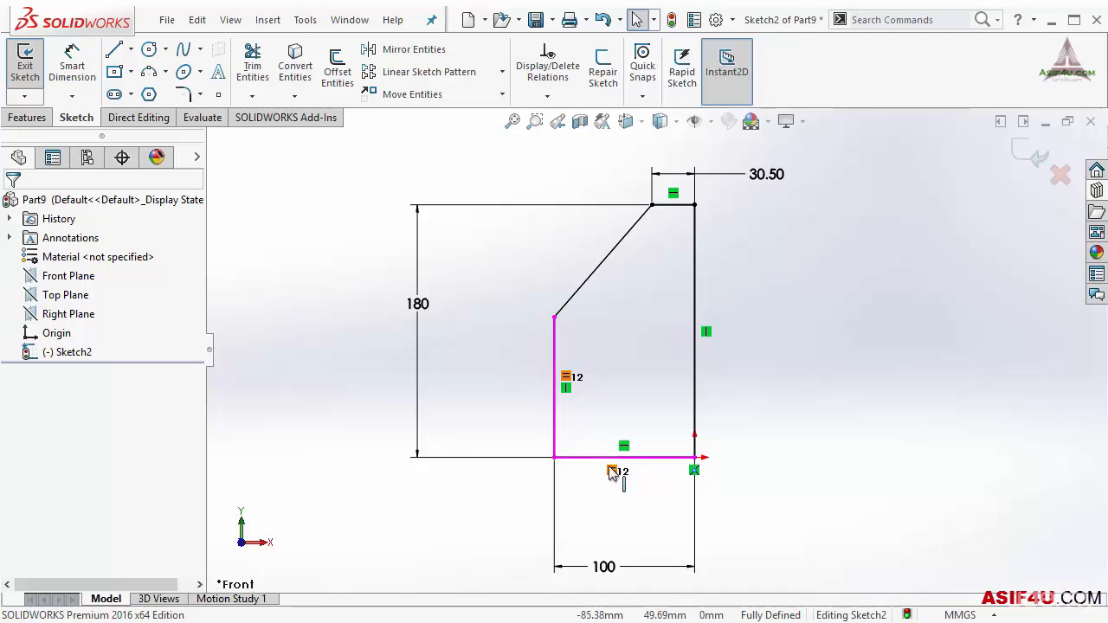
pyautogui.press('Delete')
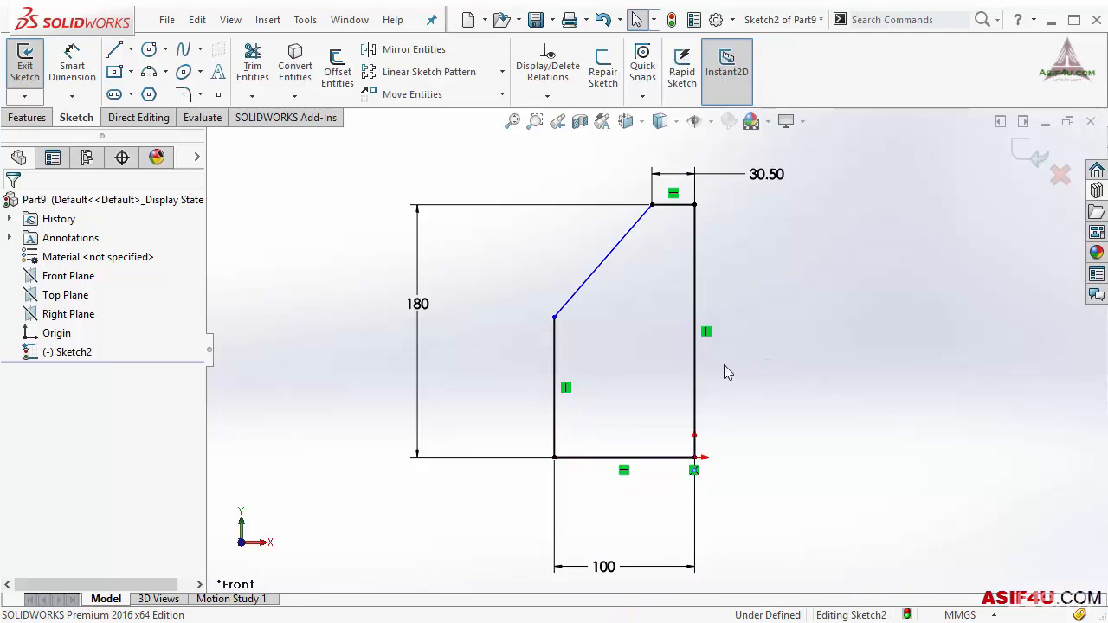
pyautogui.moveTo(502, 258); pyautogui.dragTo(503, 210, button='right')
pyautogui.click(557, 347)
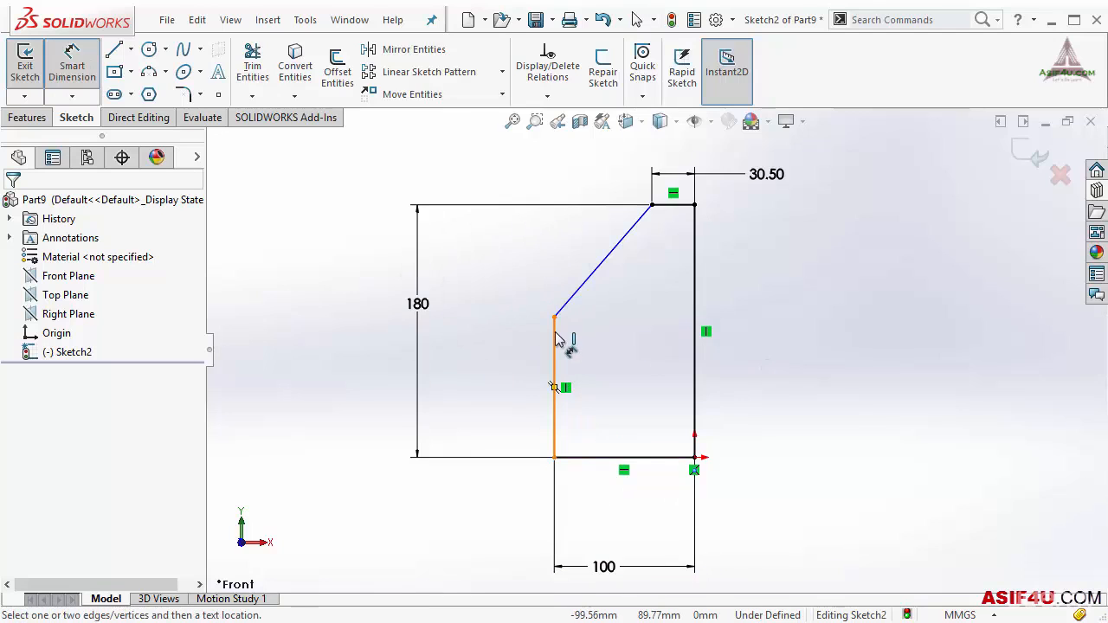
pyautogui.click(482, 383)
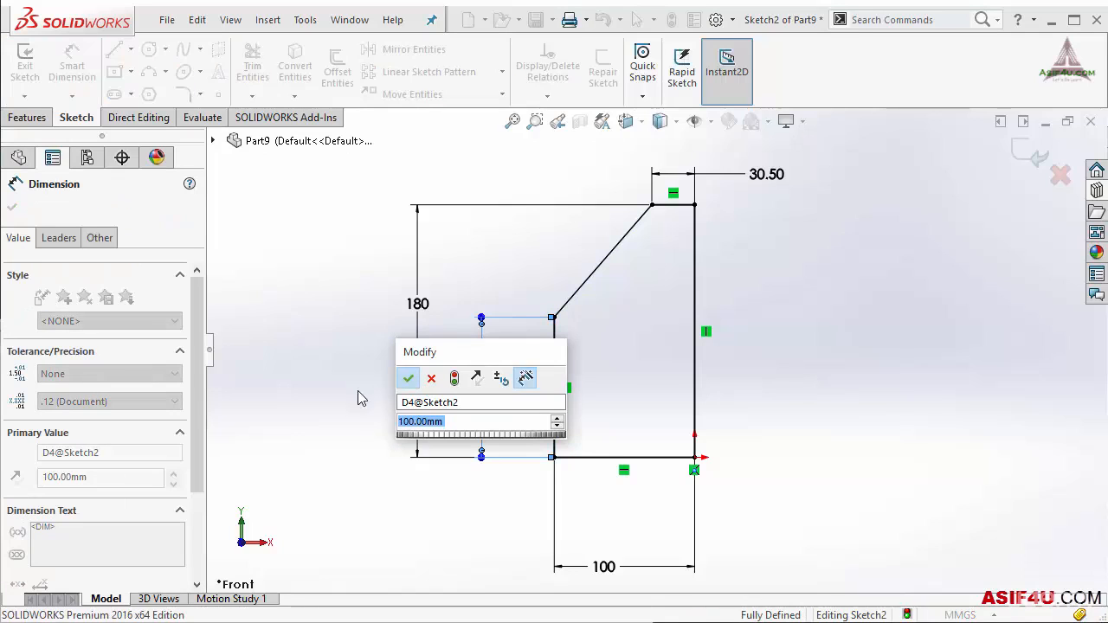
pyautogui.press('Return')
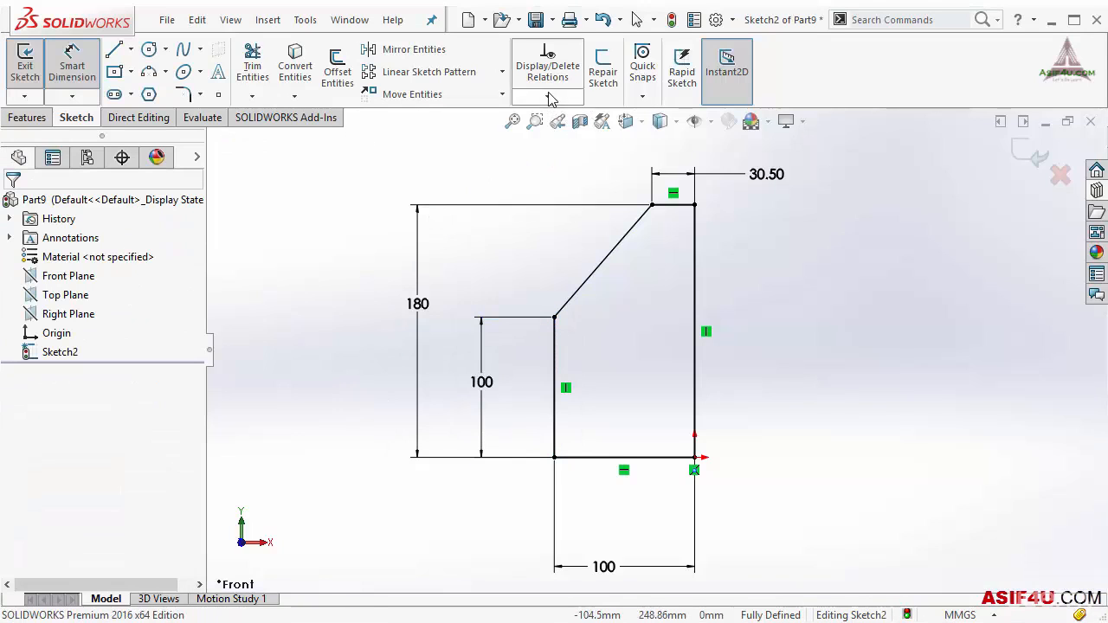
pyautogui.click(636, 19)
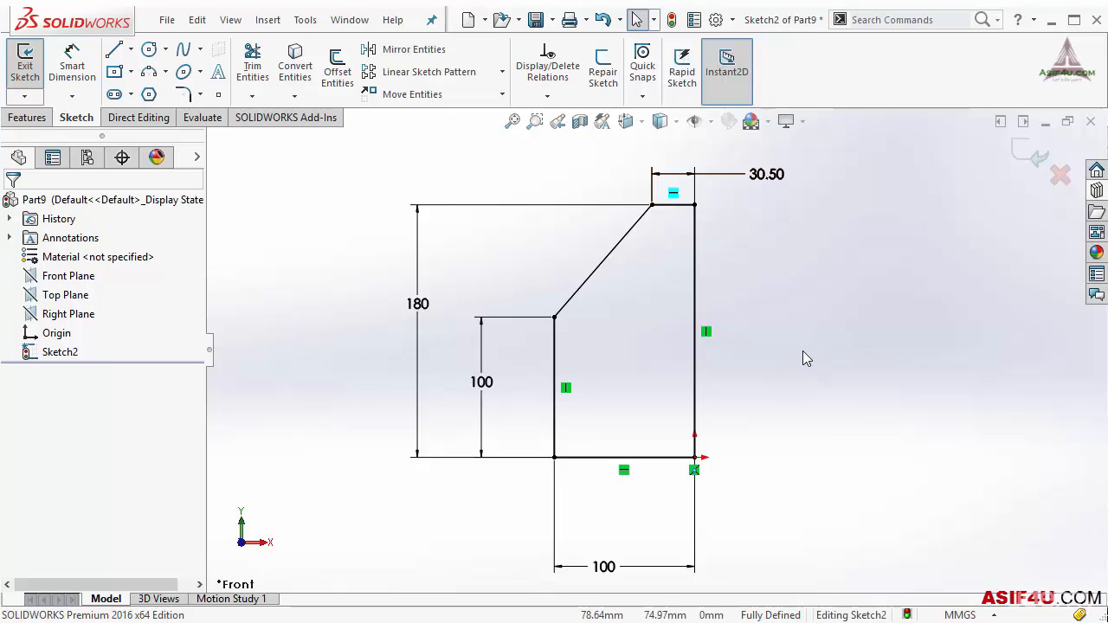